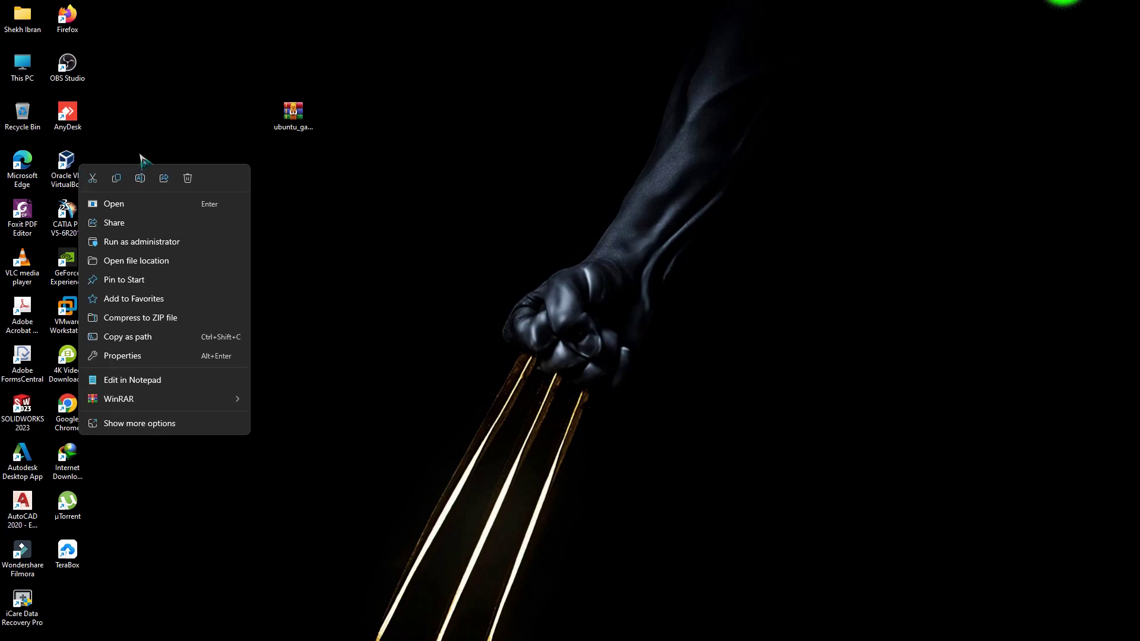
Launch VirtualBox and start an expert-mode new machine named 'Ubuntu Gaming' (Linux, Ubuntu 64-bit).
{"action": "left_click", "coordinate": [125, 207]}
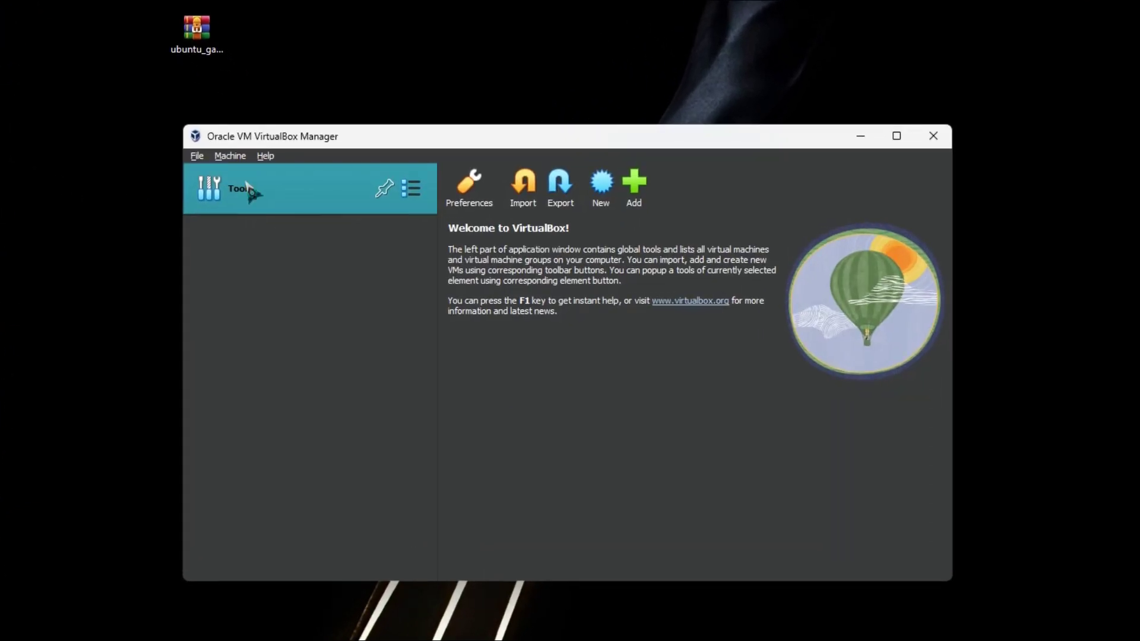
{"action": "left_click", "coordinate": [601, 181]}
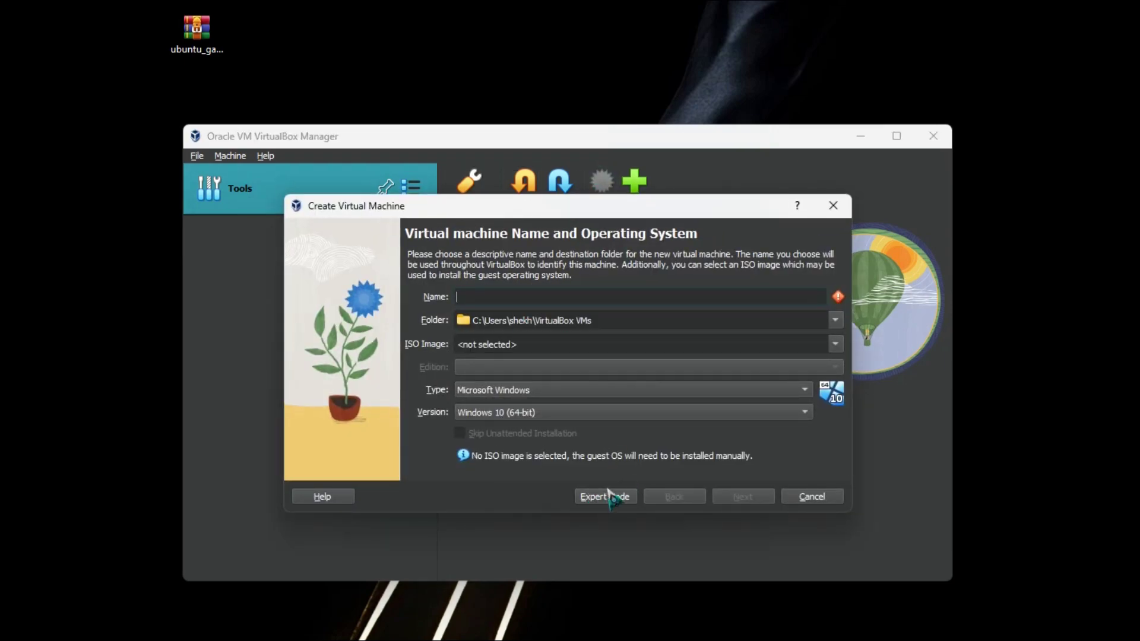
{"action": "left_click", "coordinate": [606, 496]}
{"action": "left_click_drag", "start_coordinate": [650, 214], "coordinate": [675, 131]}
{"action": "type", "text": "Ubuntu Gaming"}
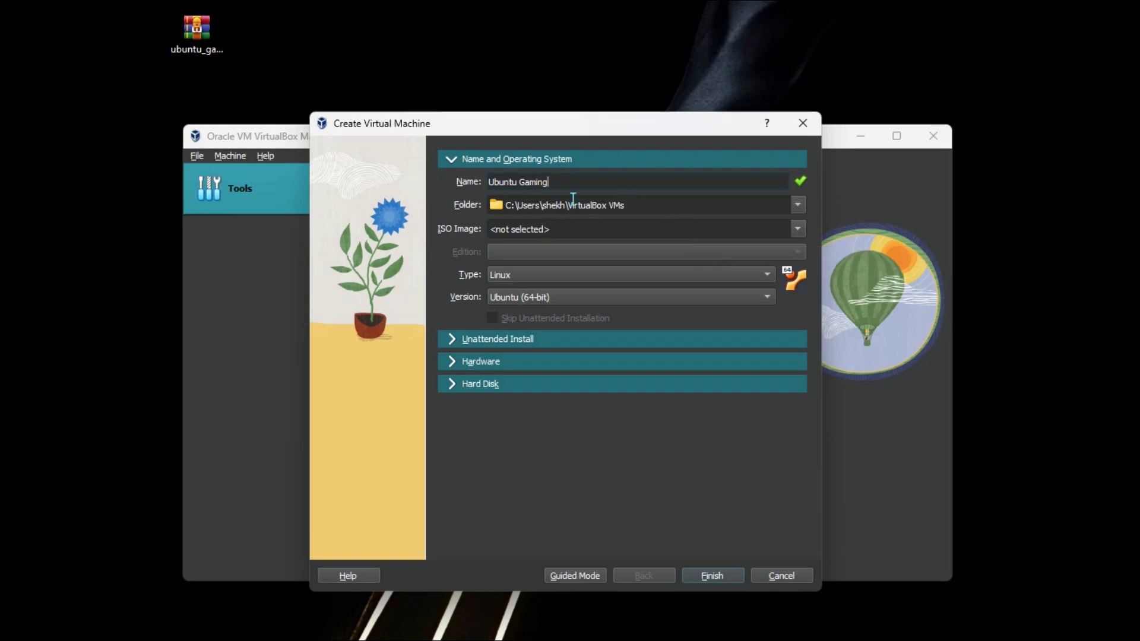
{"action": "left_click", "coordinate": [797, 204]}
Attach ubuntu_game_pack-20.04-amd64.iso as the ISO image and skip unattended installation.
{"action": "left_click", "coordinate": [798, 205]}
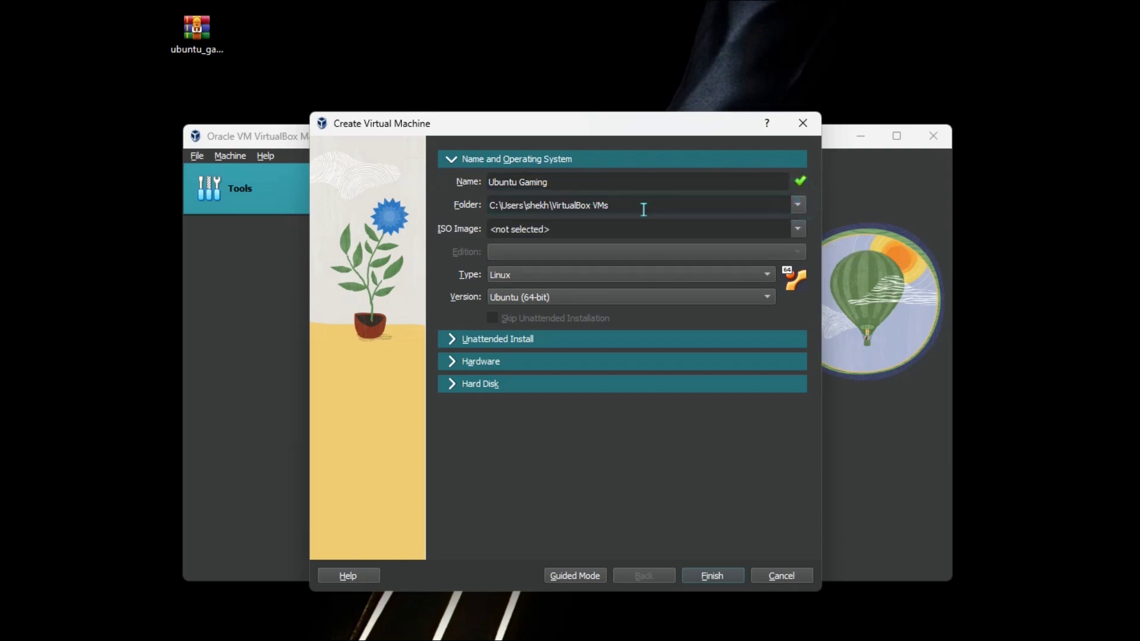
{"action": "left_click", "coordinate": [801, 229]}
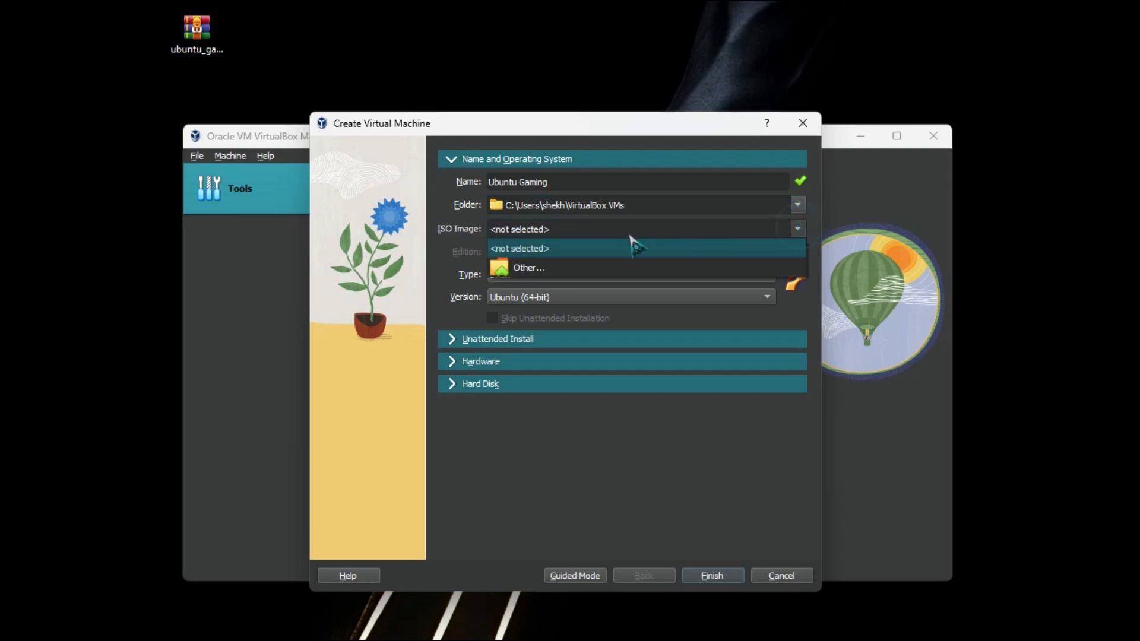
{"action": "left_click", "coordinate": [583, 267]}
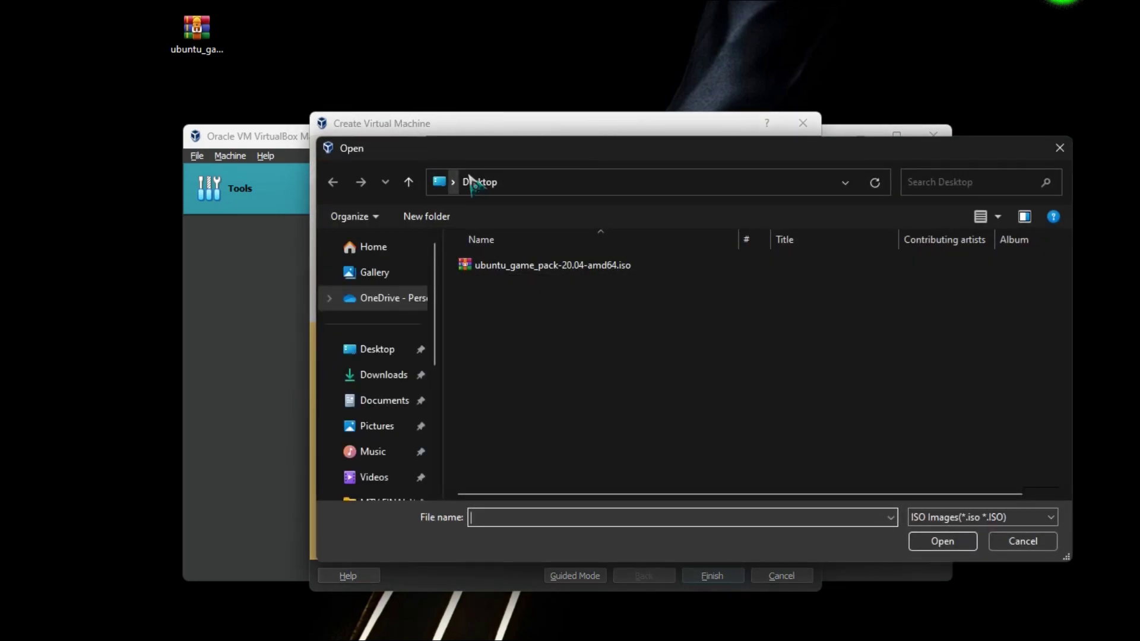
{"action": "left_click", "coordinate": [490, 271]}
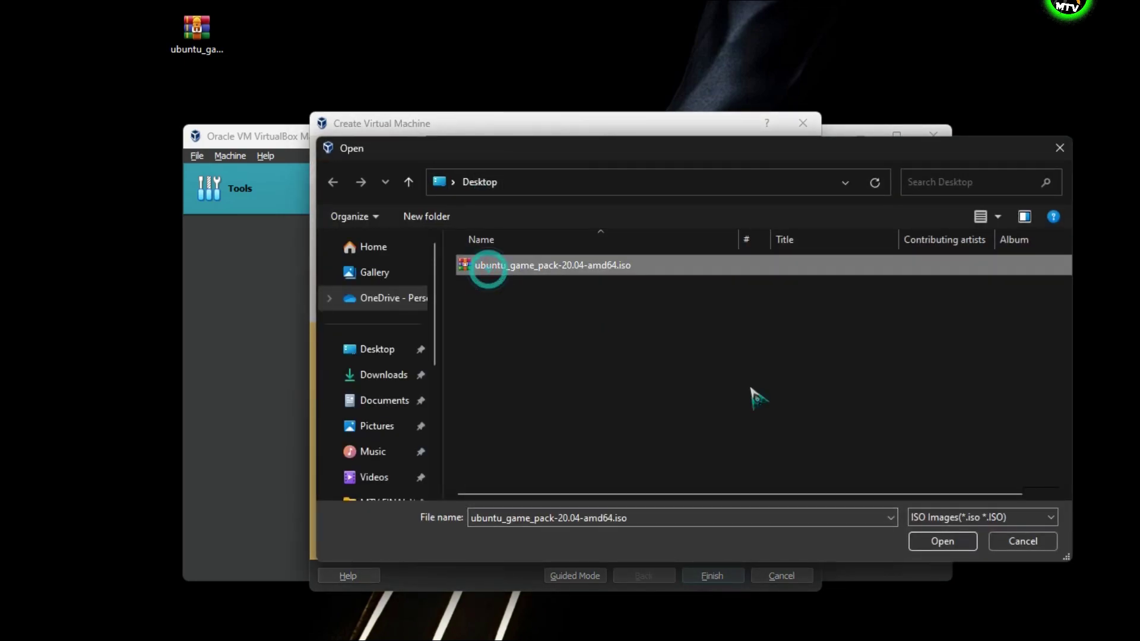
{"action": "left_click", "coordinate": [938, 542]}
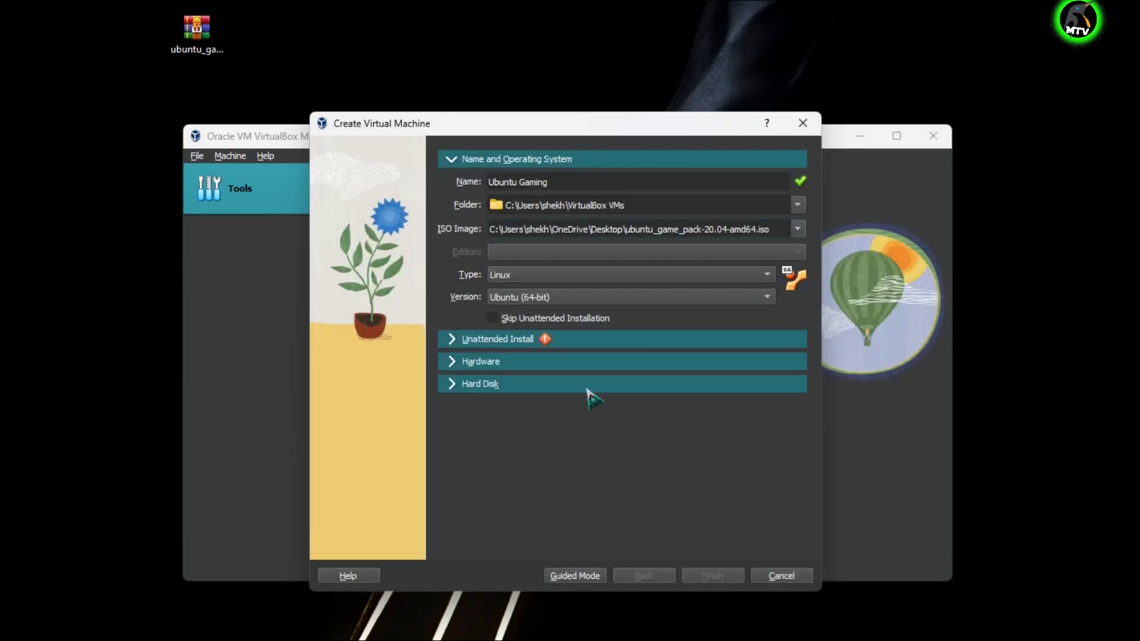
{"action": "left_click", "coordinate": [518, 319]}
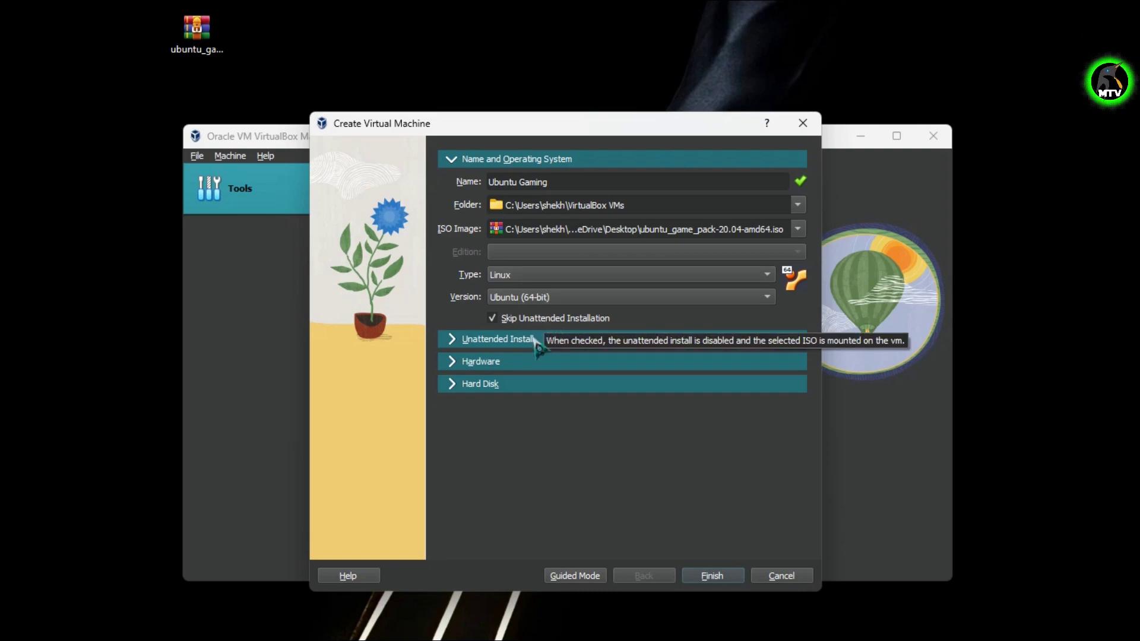
{"action": "left_click", "coordinate": [522, 339]}
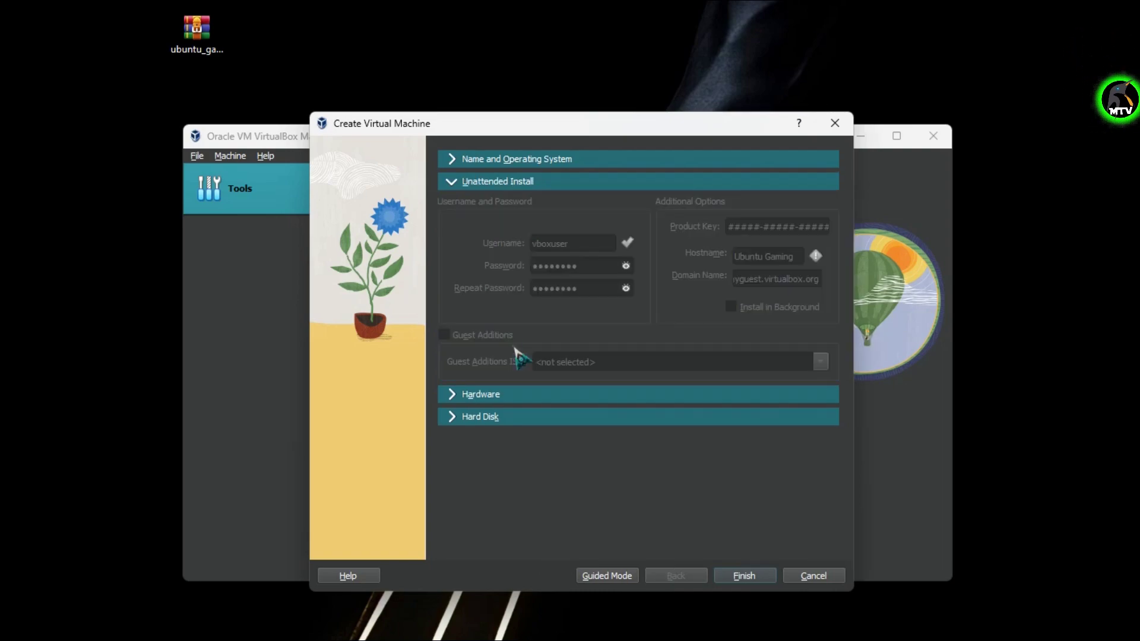
Set base memory to 4096 MB and processors to 2 in the Hardware section.
{"action": "left_click", "coordinate": [512, 401]}
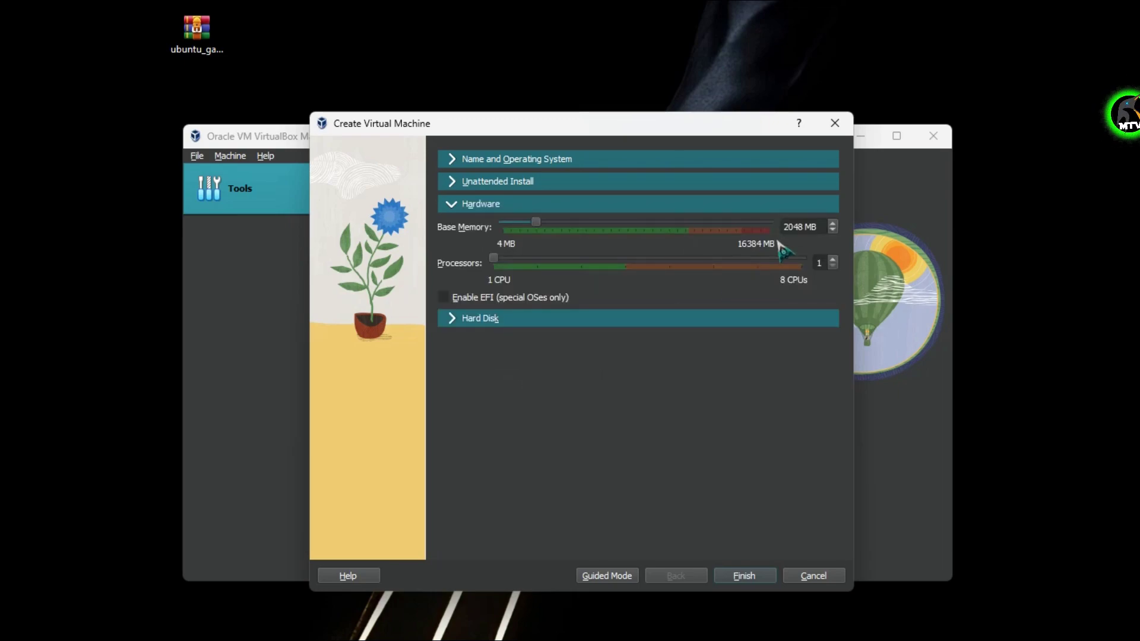
{"action": "double_click", "coordinate": [802, 228]}
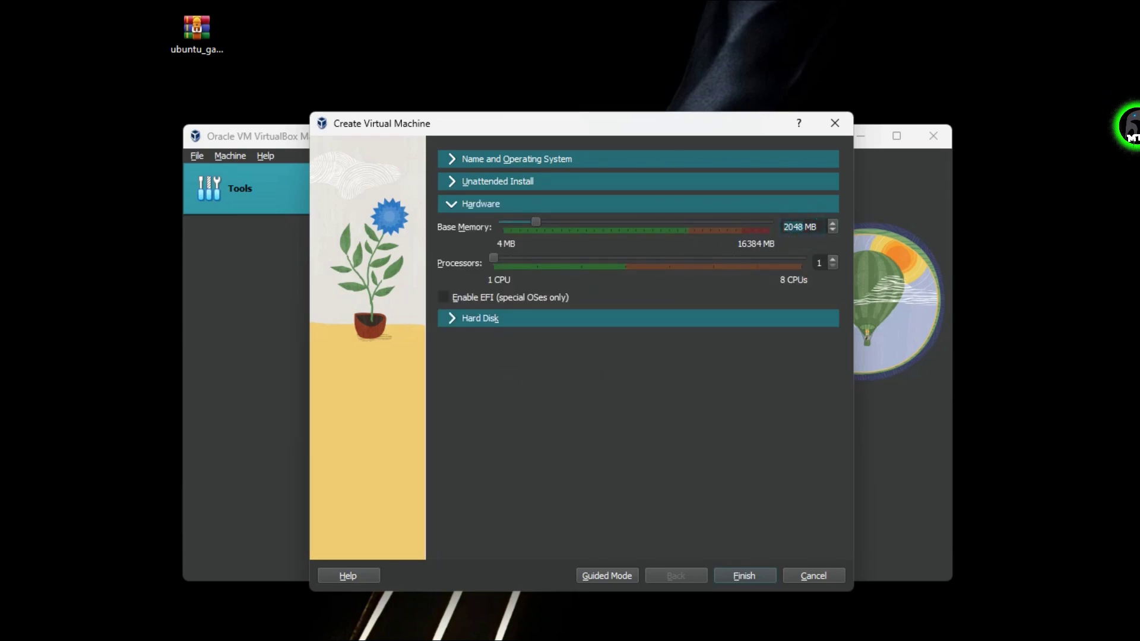
{"action": "type", "text": "409"}
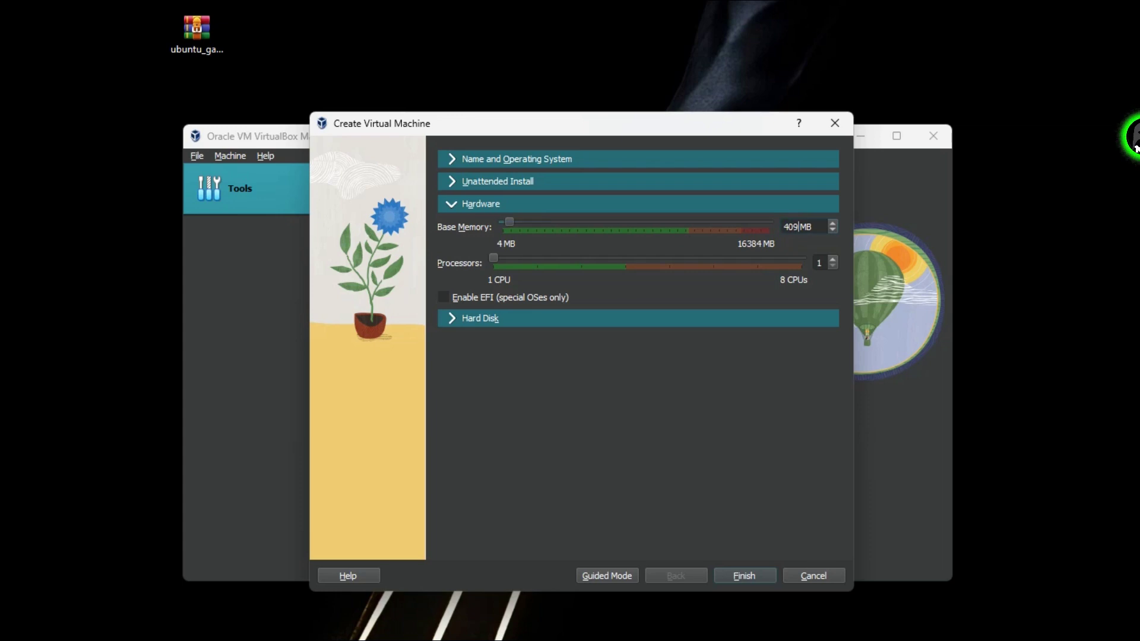
{"action": "type", "text": "6"}
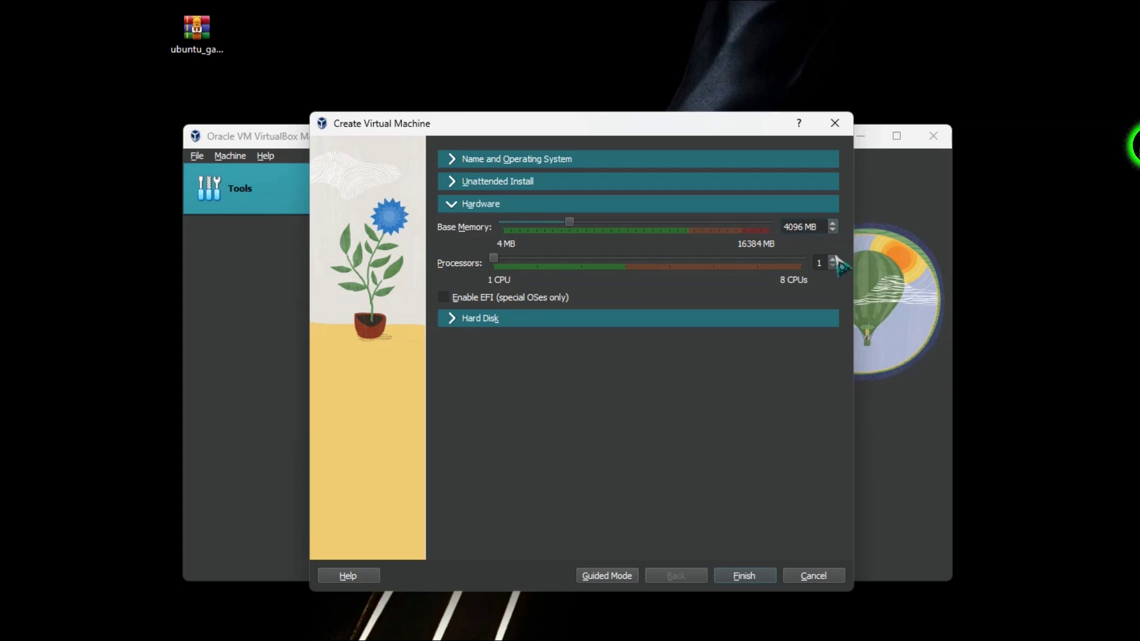
{"action": "left_click", "coordinate": [833, 260]}
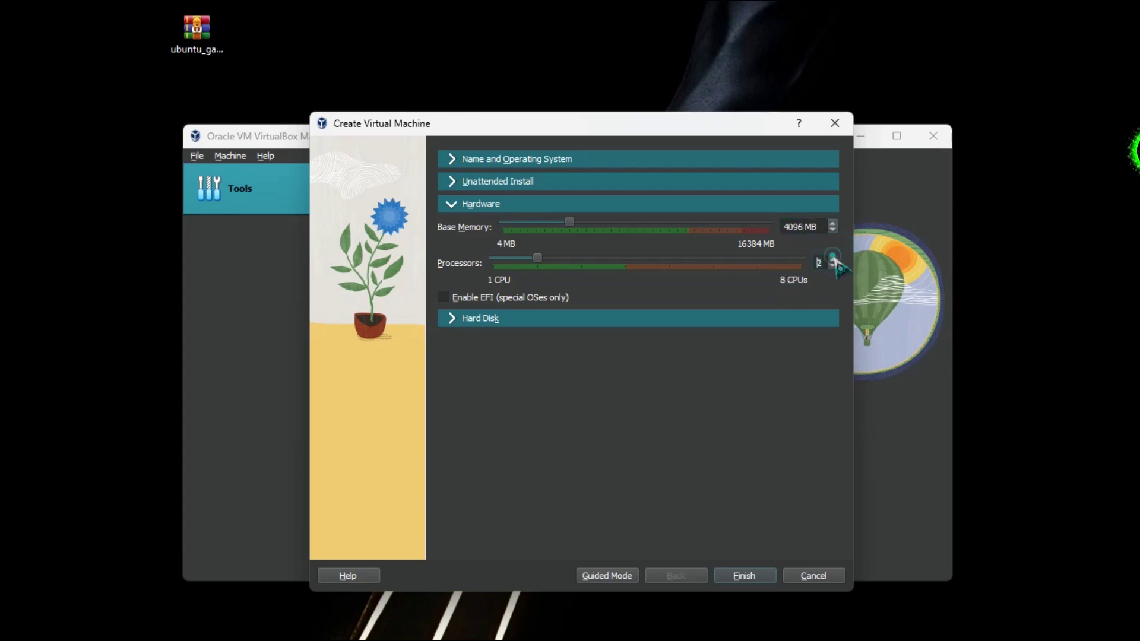
{"action": "left_click", "coordinate": [481, 319]}
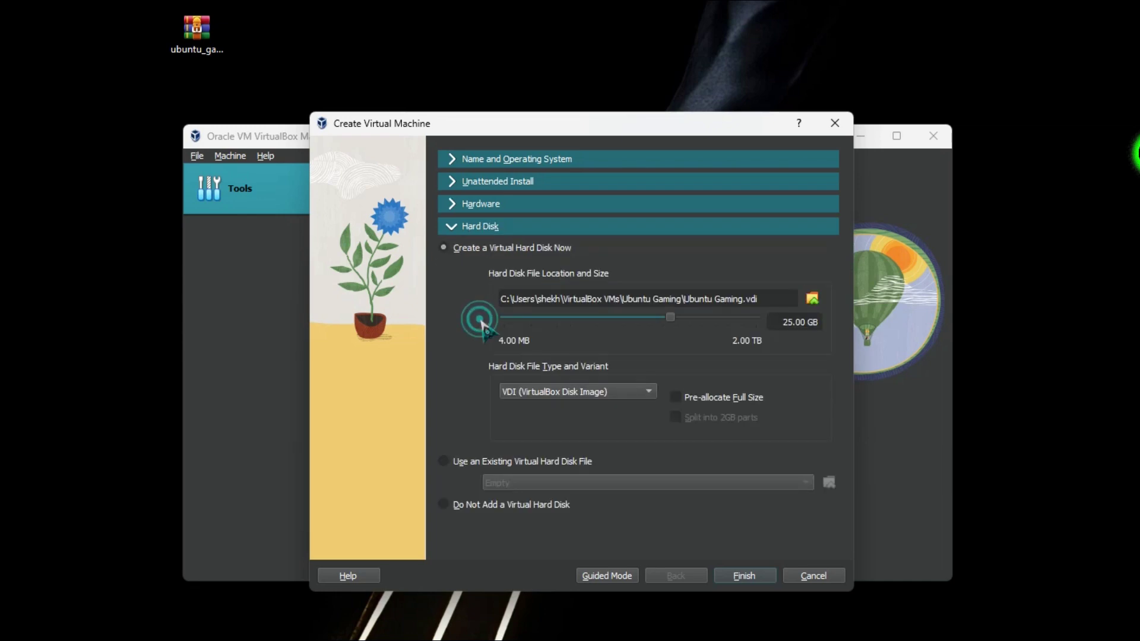
Size the virtual hard disk at 60 GB and finish creating the Ubuntu Gaming machine.
{"action": "left_click", "coordinate": [799, 322]}
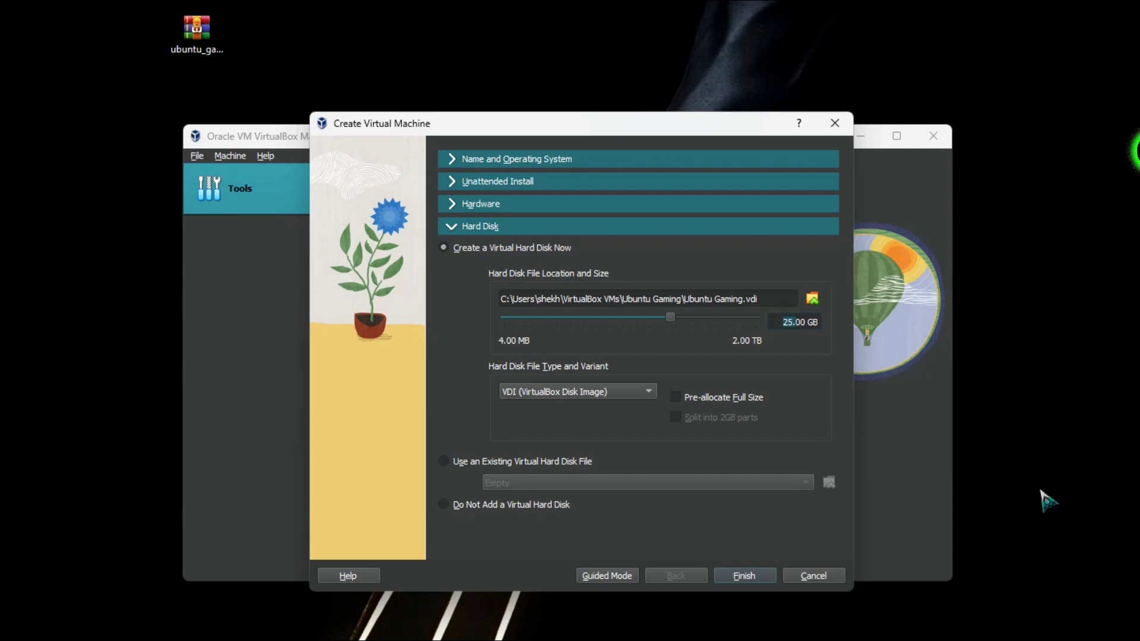
{"action": "type", "text": "600"}
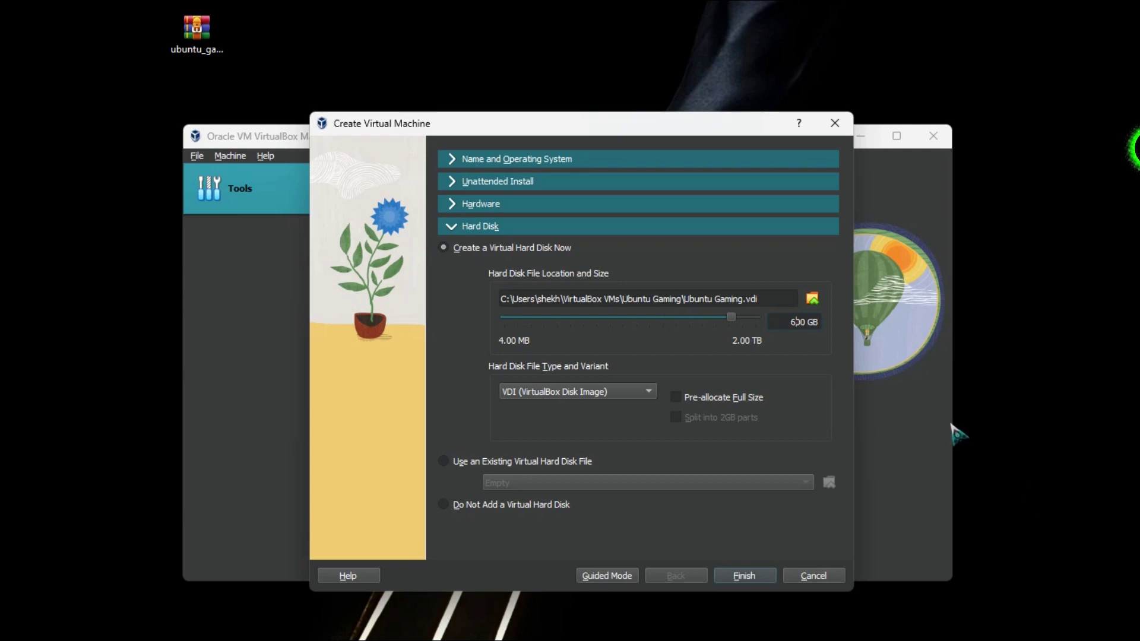
{"action": "type", "text": "0"}
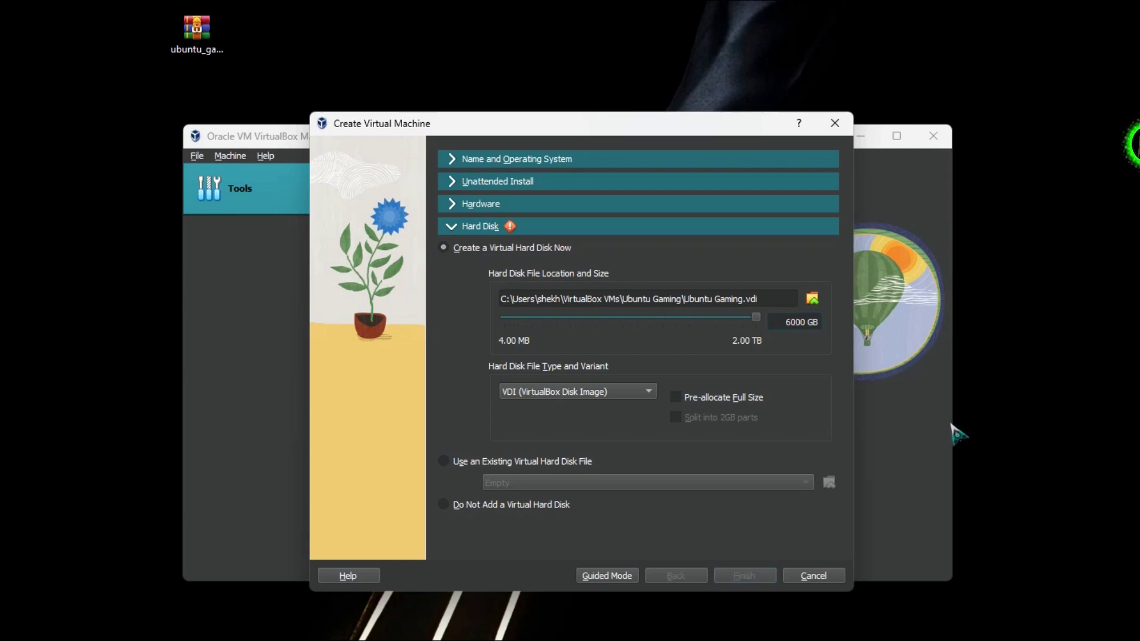
{"action": "key", "text": "BackSpace"}
{"action": "key", "text": "BackSpace"}
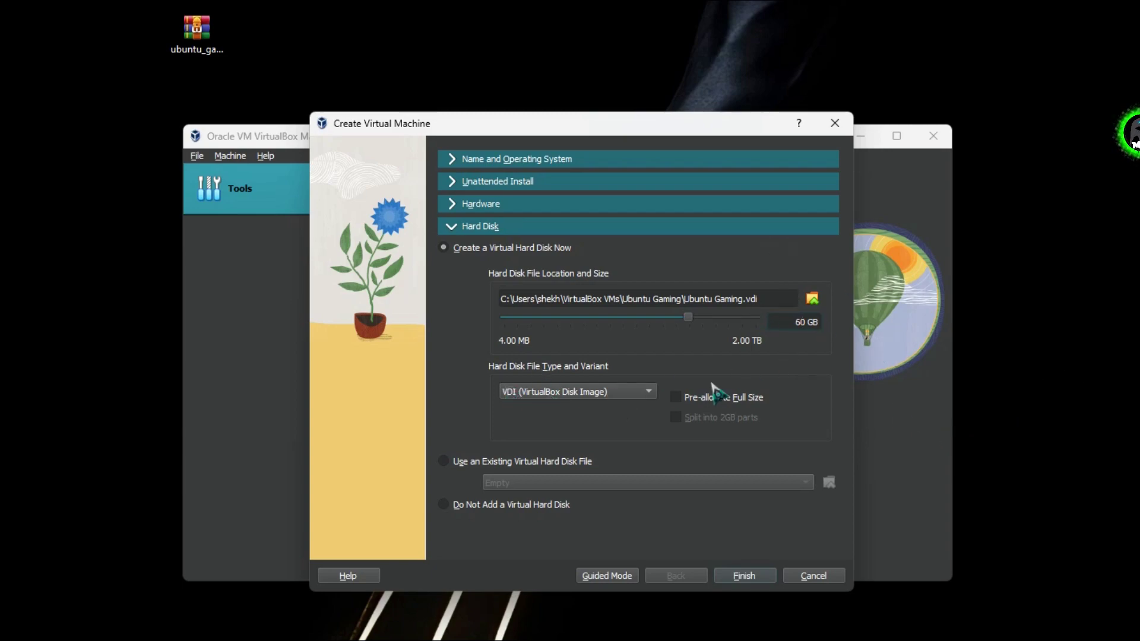
{"action": "left_click", "coordinate": [758, 574]}
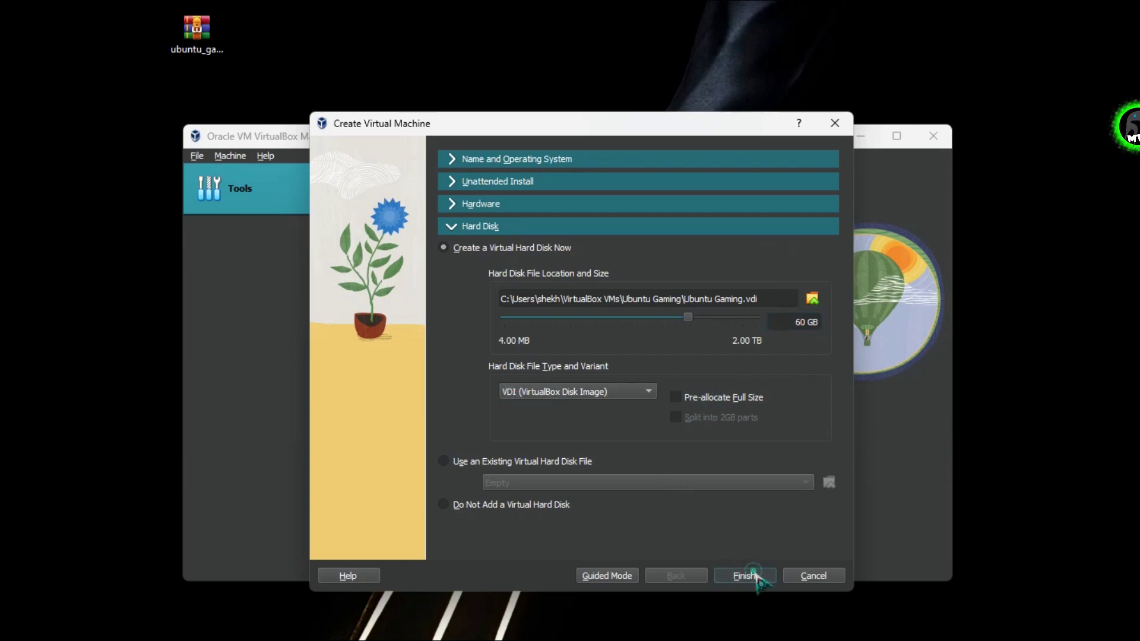
{"action": "left_click", "coordinate": [279, 228]}
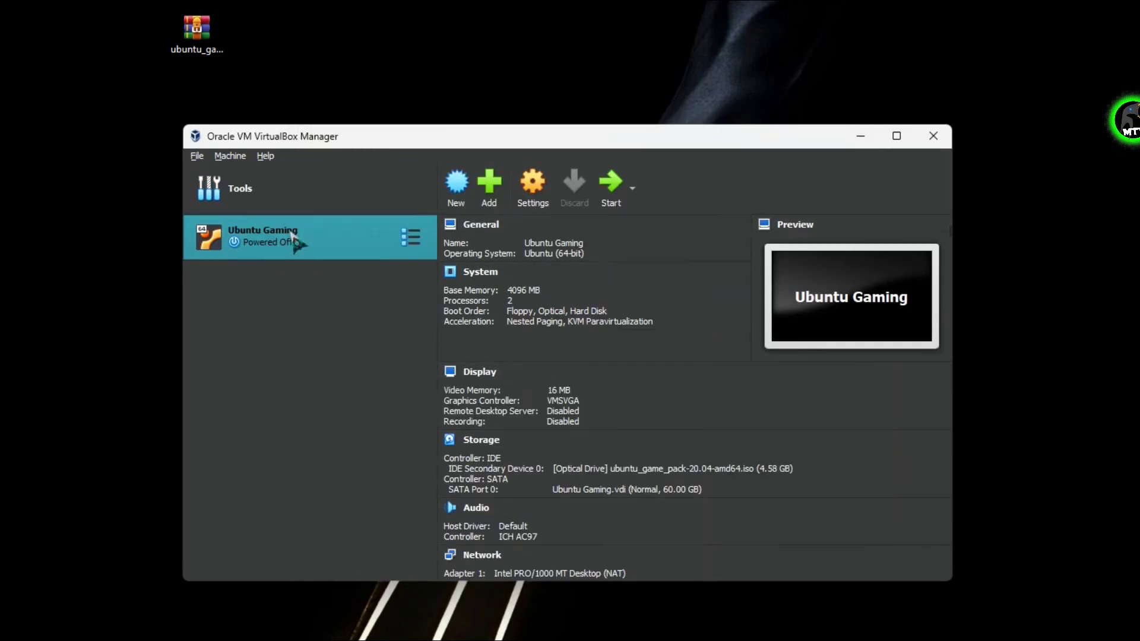
Set Shared Clipboard and Drag'n'Drop to Bidirectional under Ubuntu Gaming's General > Advanced settings.
{"action": "right_click", "coordinate": [285, 225]}
{"action": "left_click", "coordinate": [324, 238]}
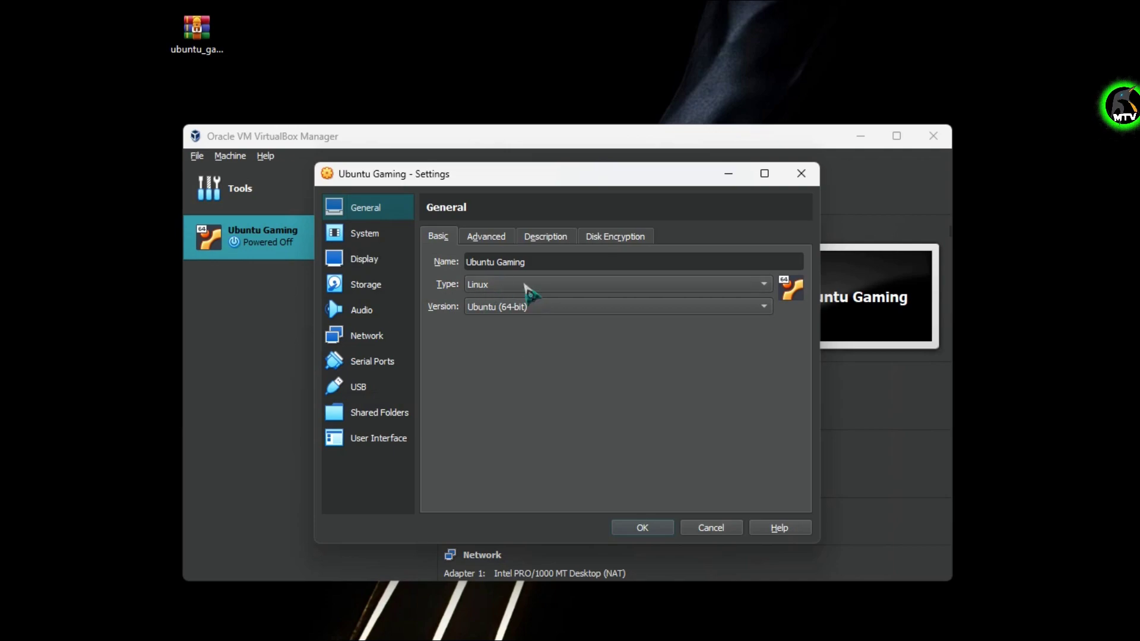
{"action": "left_click", "coordinate": [488, 237]}
{"action": "left_click", "coordinate": [531, 289]}
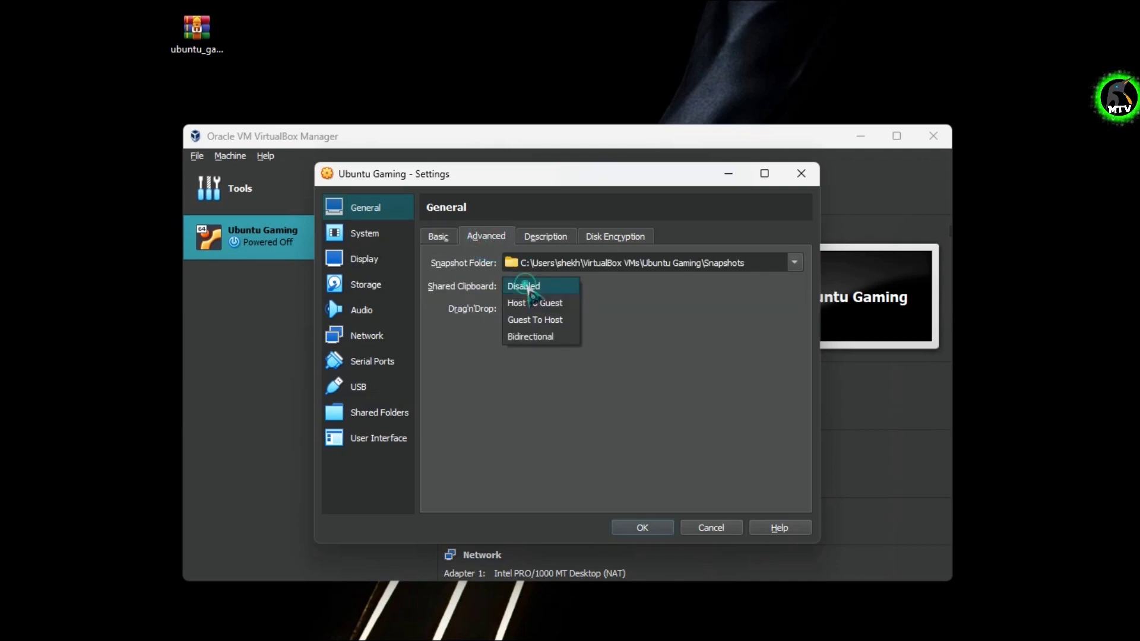
{"action": "left_click", "coordinate": [538, 332]}
{"action": "left_click", "coordinate": [540, 308]}
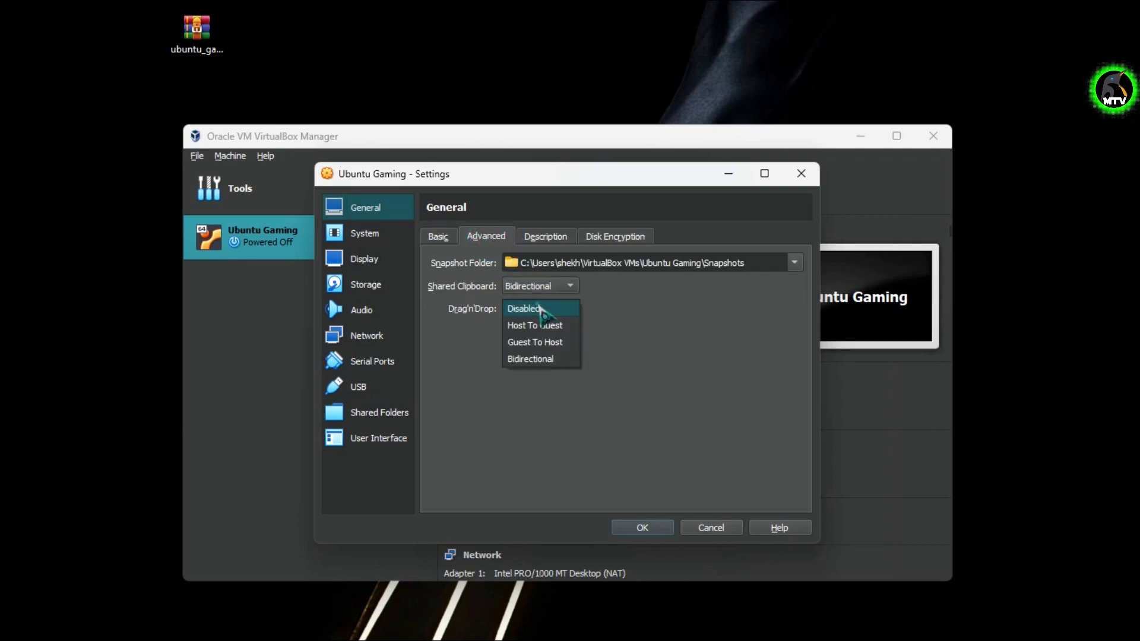
{"action": "left_click", "coordinate": [541, 360]}
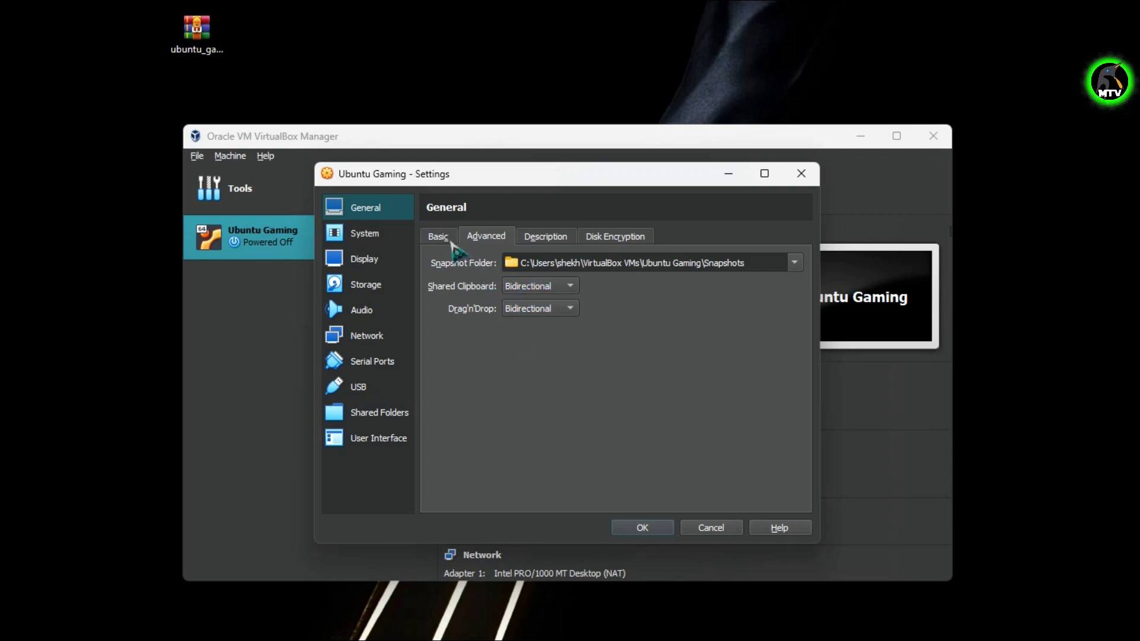
{"action": "left_click", "coordinate": [440, 237]}
{"action": "left_click", "coordinate": [380, 235]}
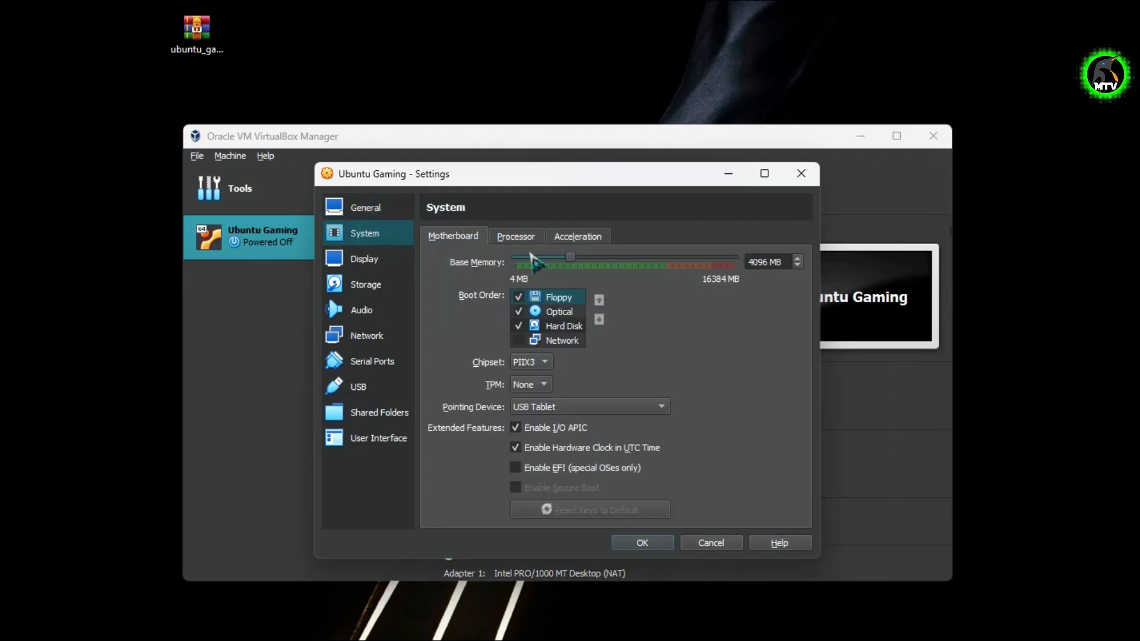
Remove Floppy from the motherboard boot order.
{"action": "left_click", "coordinate": [519, 298]}
{"action": "left_click", "coordinate": [517, 238]}
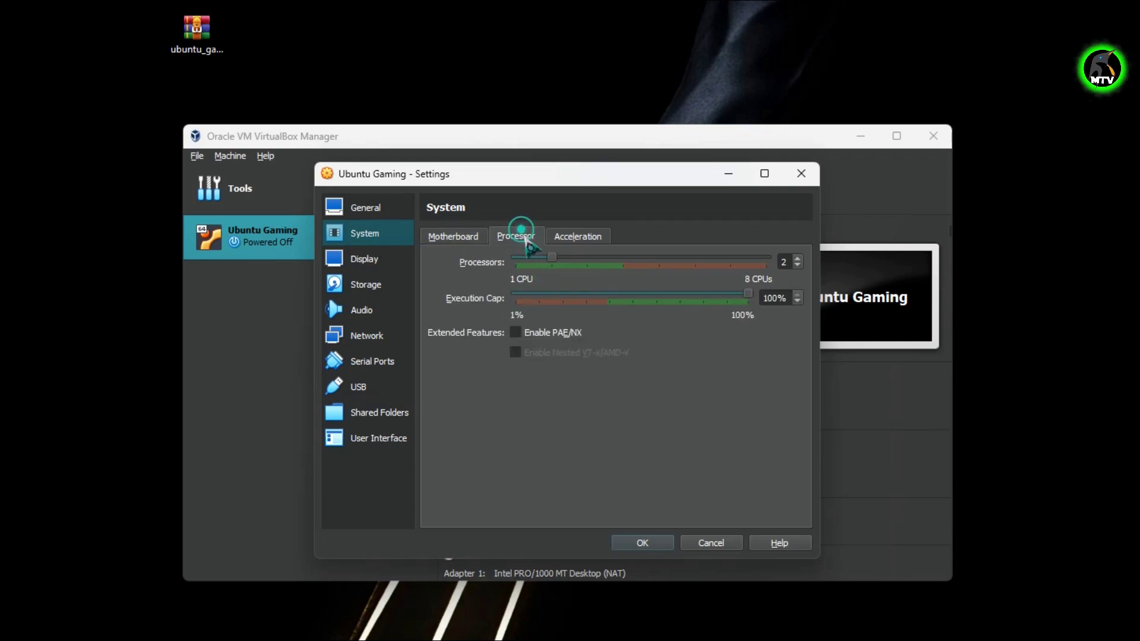
{"action": "left_click", "coordinate": [474, 238]}
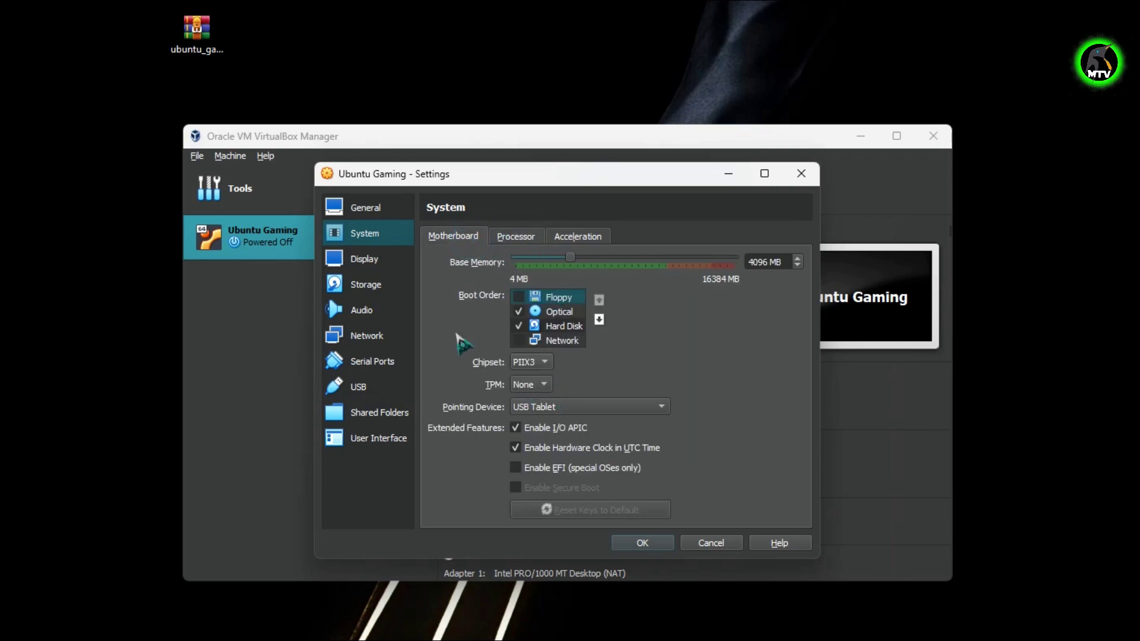
Enable 3D acceleration and raise video memory to 128 MB on the Display page.
{"action": "left_click", "coordinate": [386, 260]}
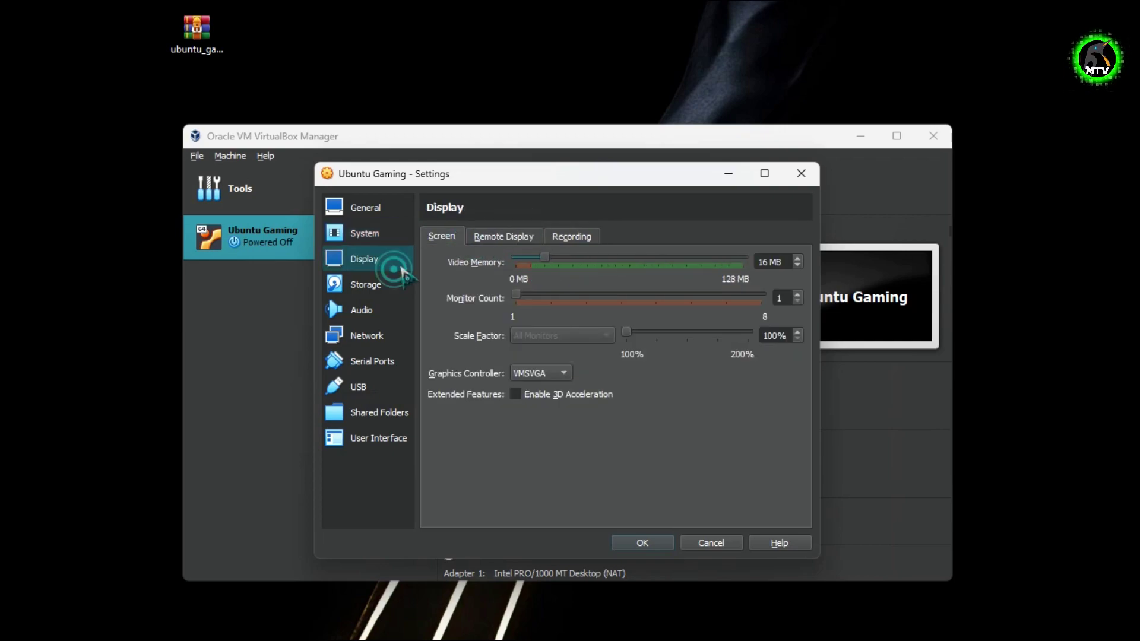
{"action": "left_click", "coordinate": [528, 395]}
{"action": "left_click_drag", "start_coordinate": [545, 259], "coordinate": [745, 260]}
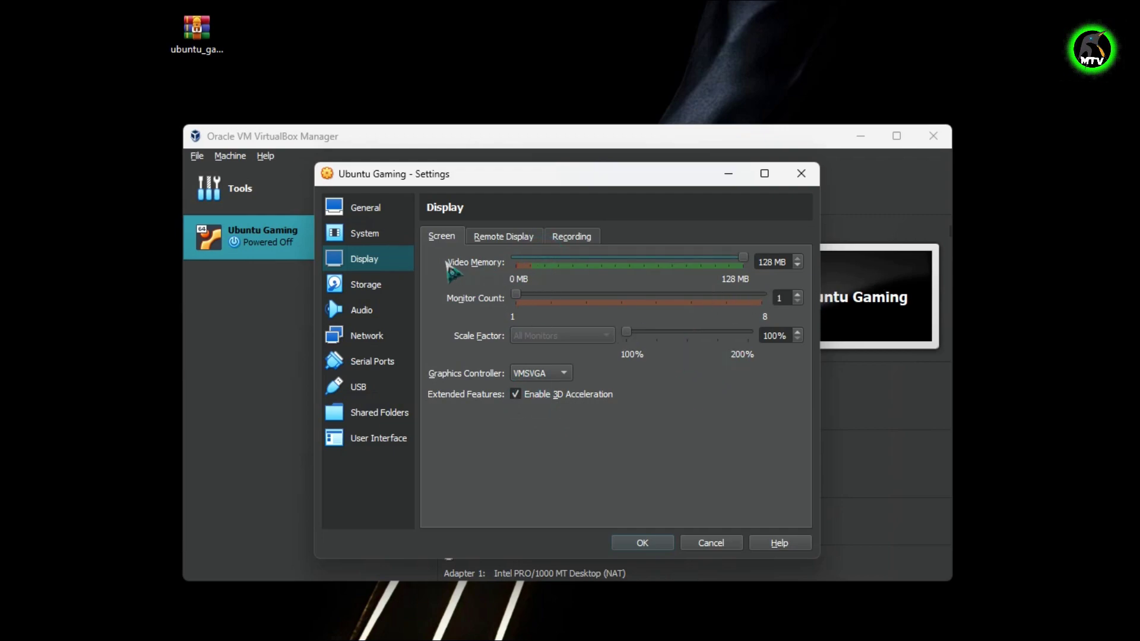
{"action": "left_click", "coordinate": [391, 286]}
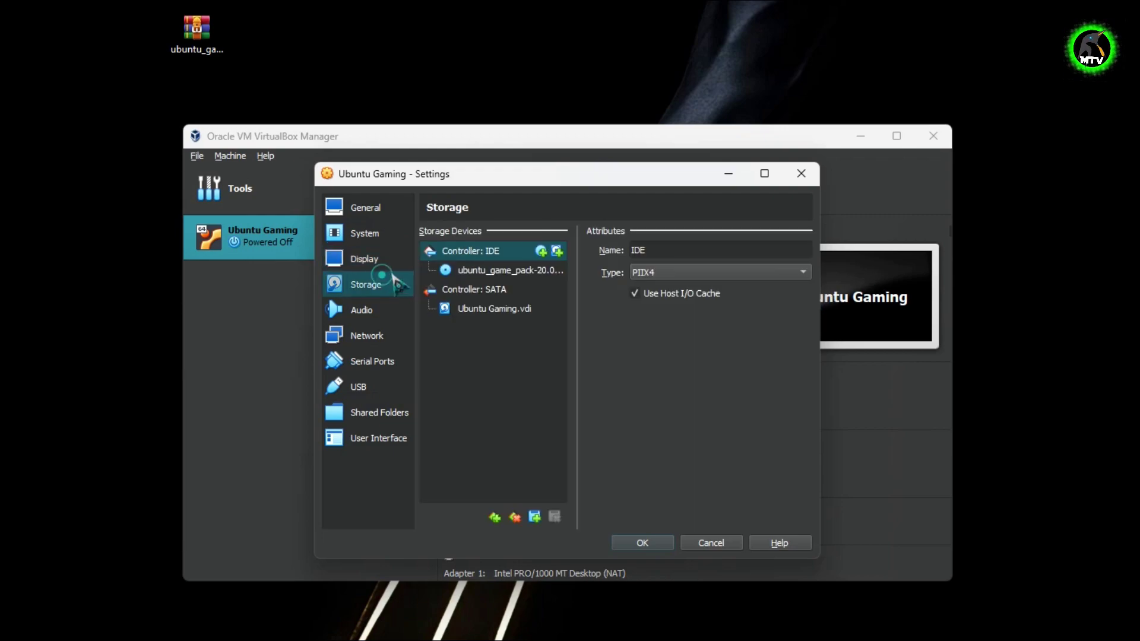
Switch to the USB 3.0 (xHCI) controller, save the settings and start Ubuntu Gaming.
{"action": "left_click", "coordinate": [516, 272]}
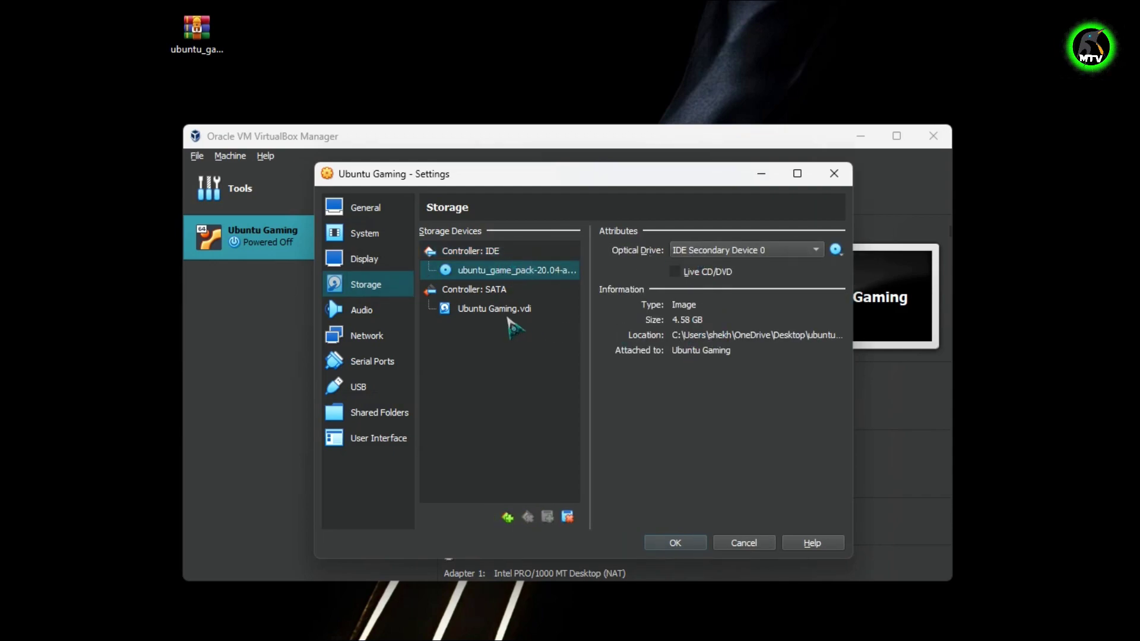
{"action": "left_click", "coordinate": [380, 311]}
{"action": "left_click", "coordinate": [365, 334]}
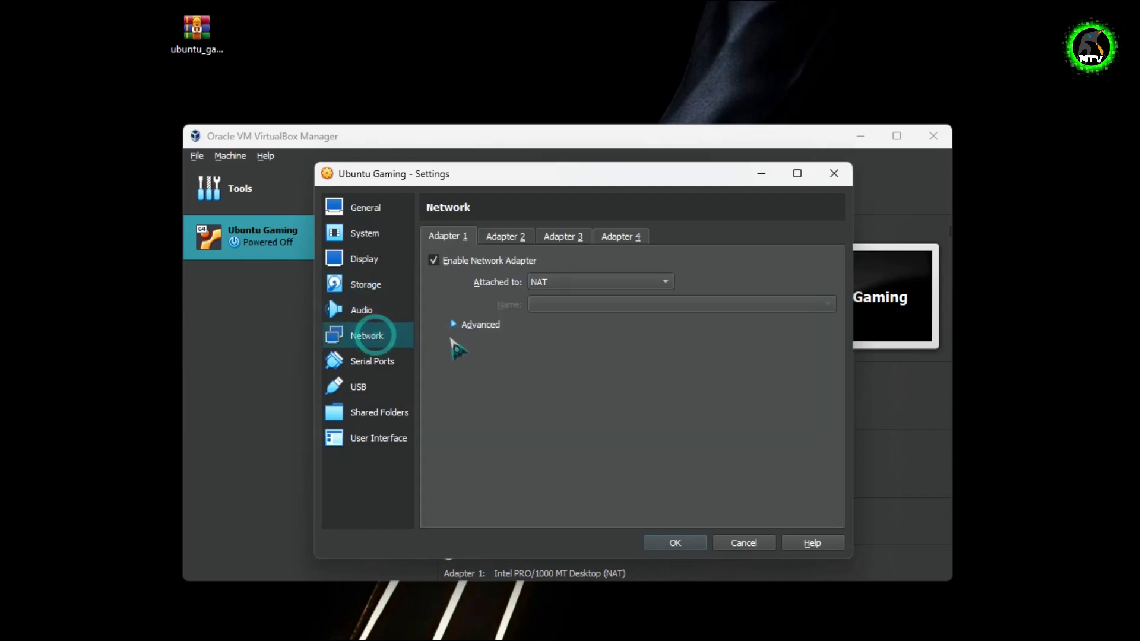
{"action": "left_click", "coordinate": [396, 390]}
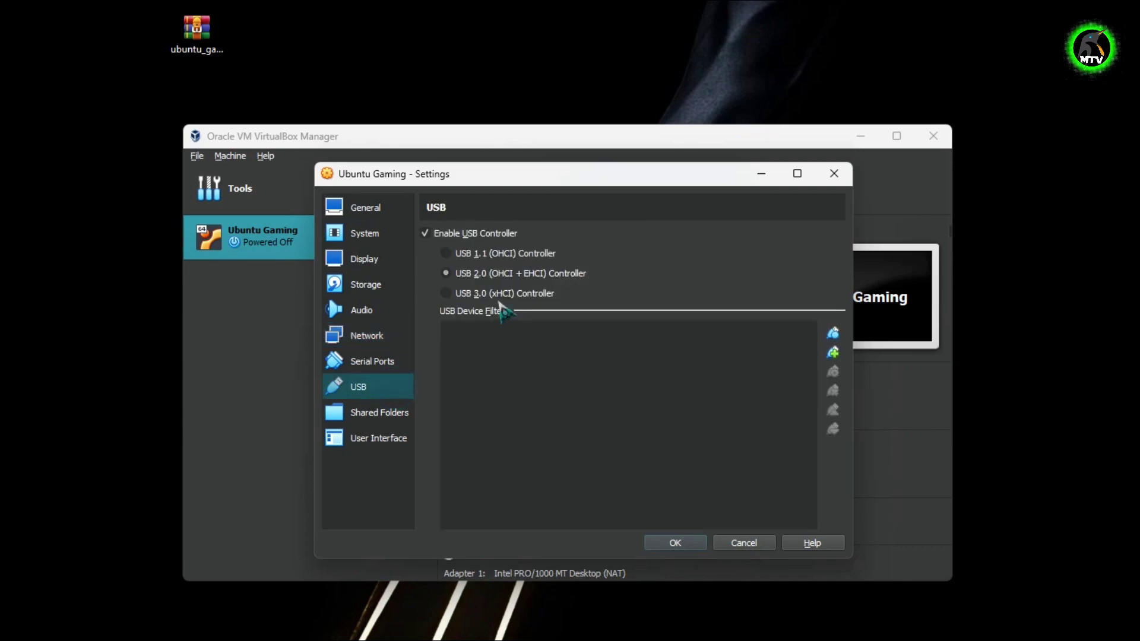
{"action": "left_click", "coordinate": [486, 294]}
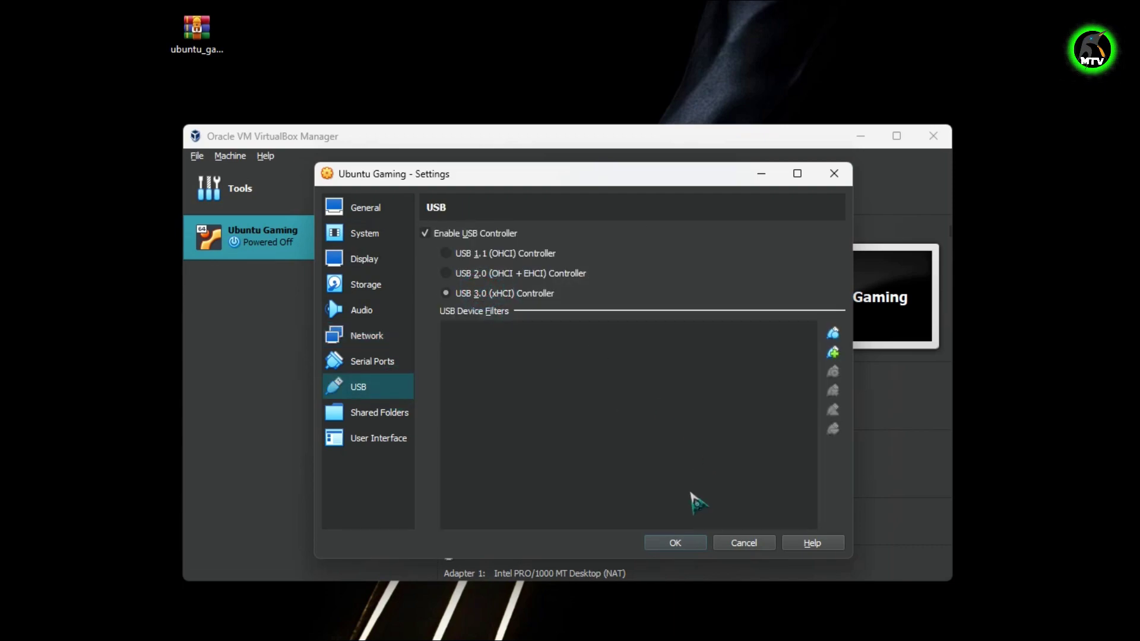
{"action": "left_click", "coordinate": [675, 543]}
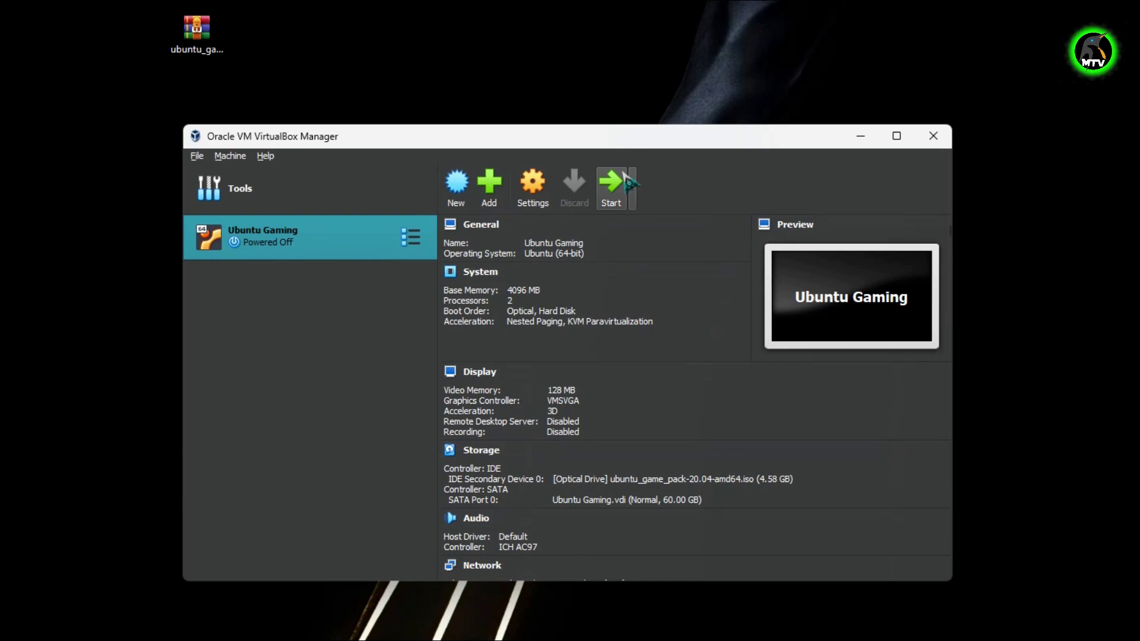
{"action": "left_click", "coordinate": [611, 179]}
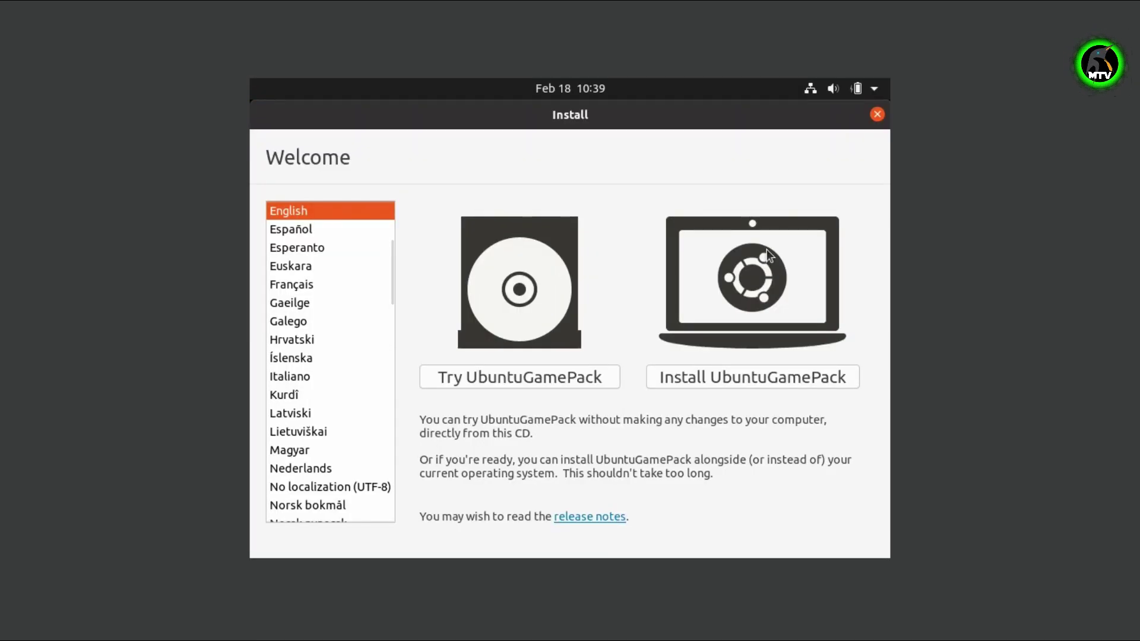
Quit the Ubuntu GamePack installer and close Firefox along with both its tabs.
{"action": "left_click", "coordinate": [877, 114]}
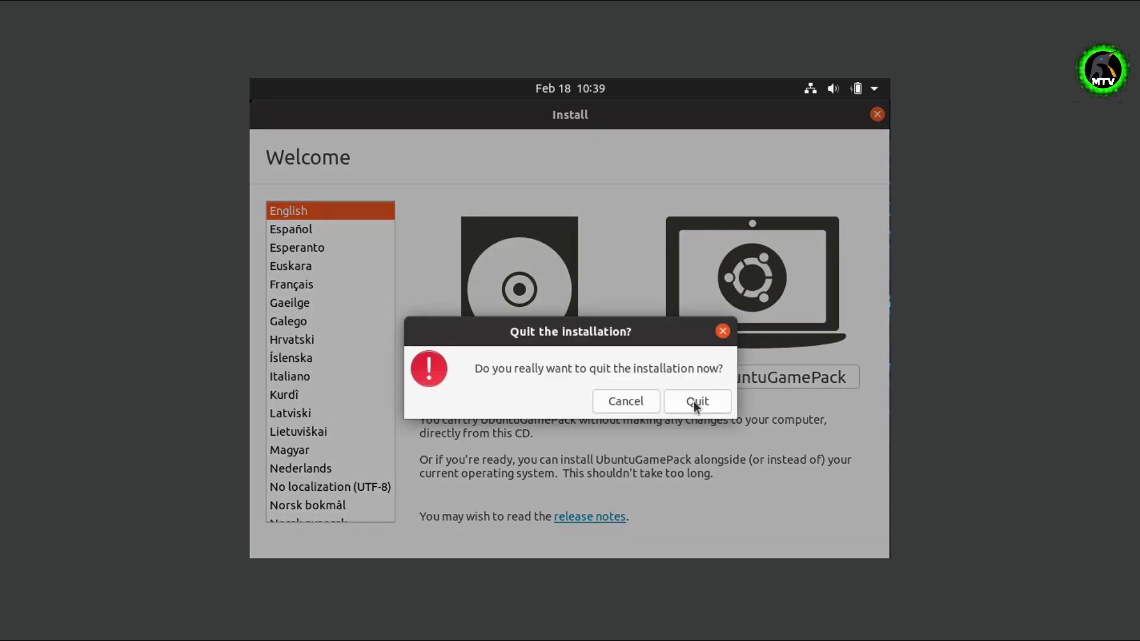
{"action": "left_click", "coordinate": [696, 404]}
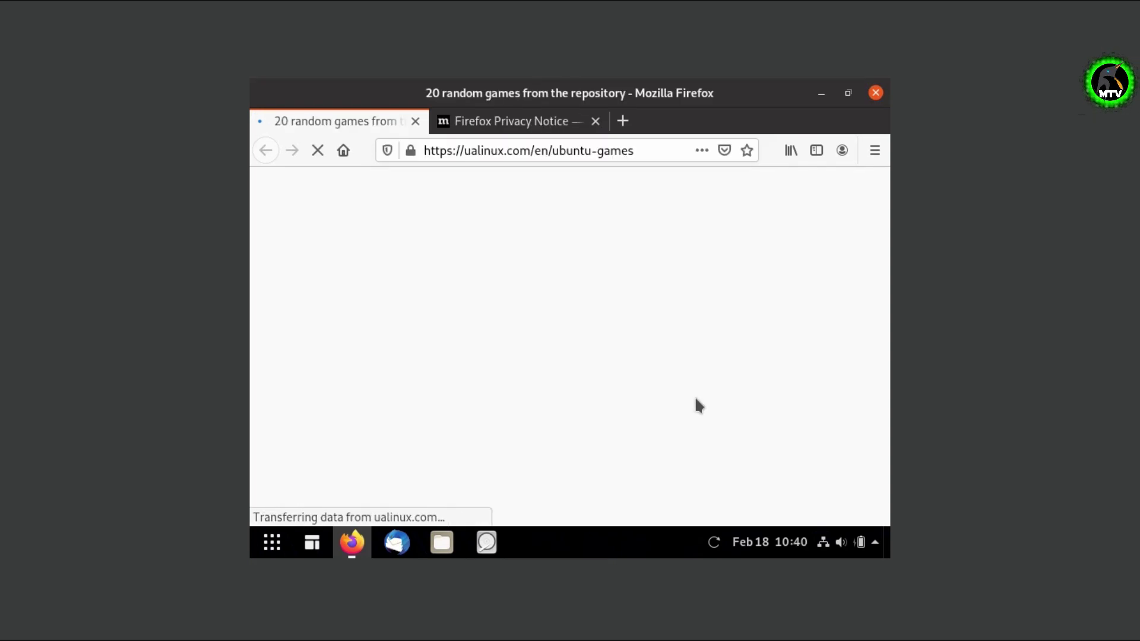
{"action": "left_click", "coordinate": [876, 93]}
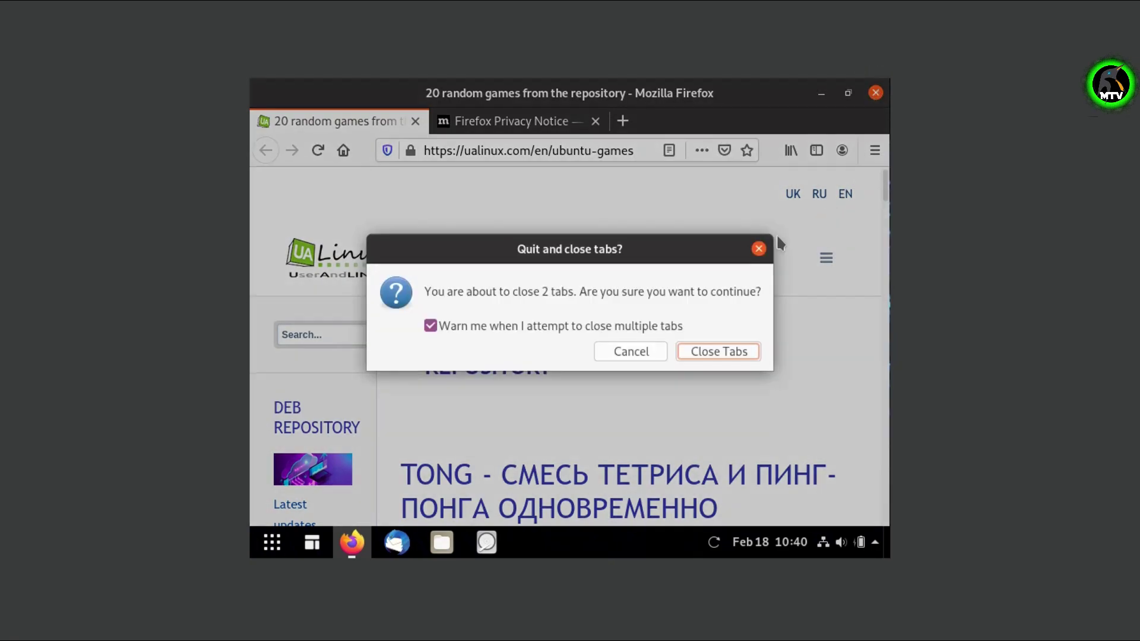
{"action": "left_click", "coordinate": [718, 352]}
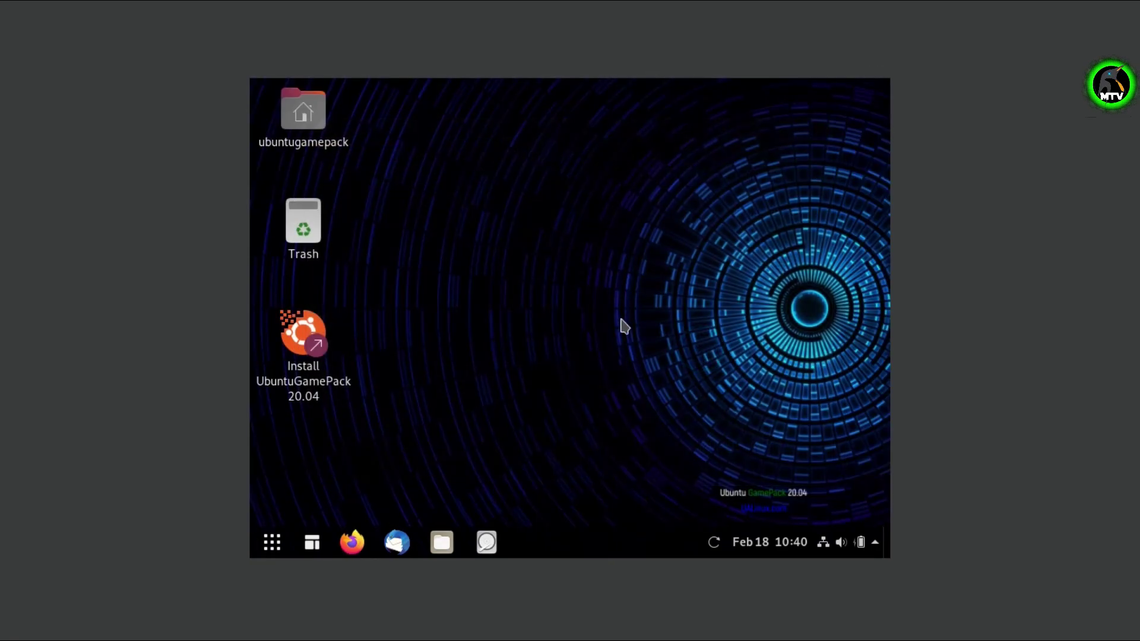
{"action": "left_click", "coordinate": [276, 548]}
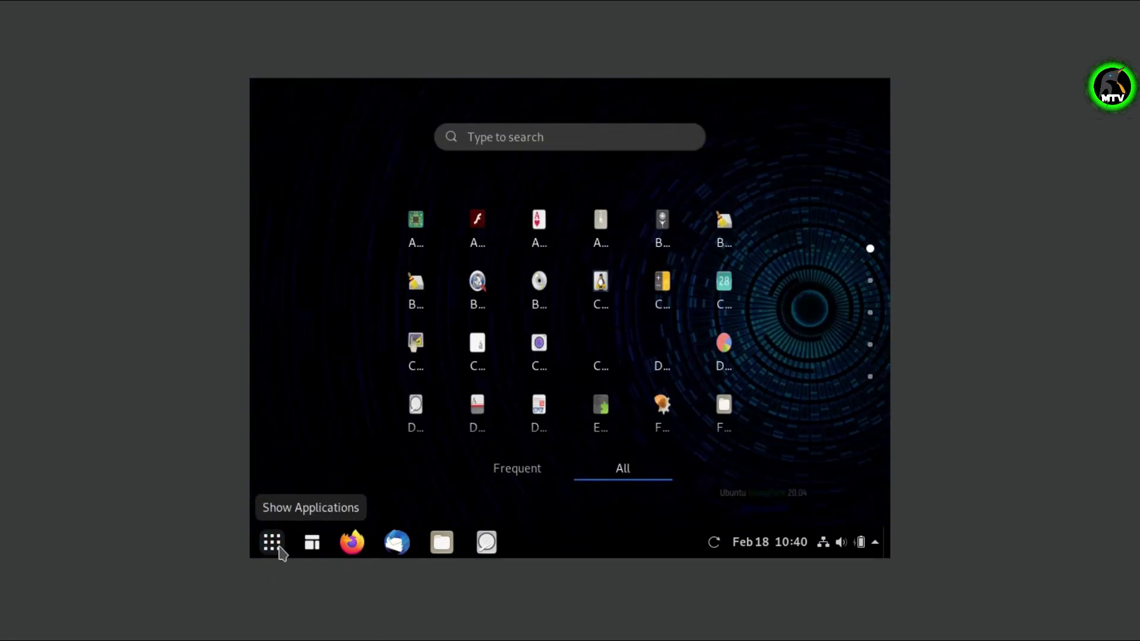
Search the applications for 'displ' and open the Displays settings.
{"action": "left_click", "coordinate": [614, 138]}
{"action": "type", "text": "displ"}
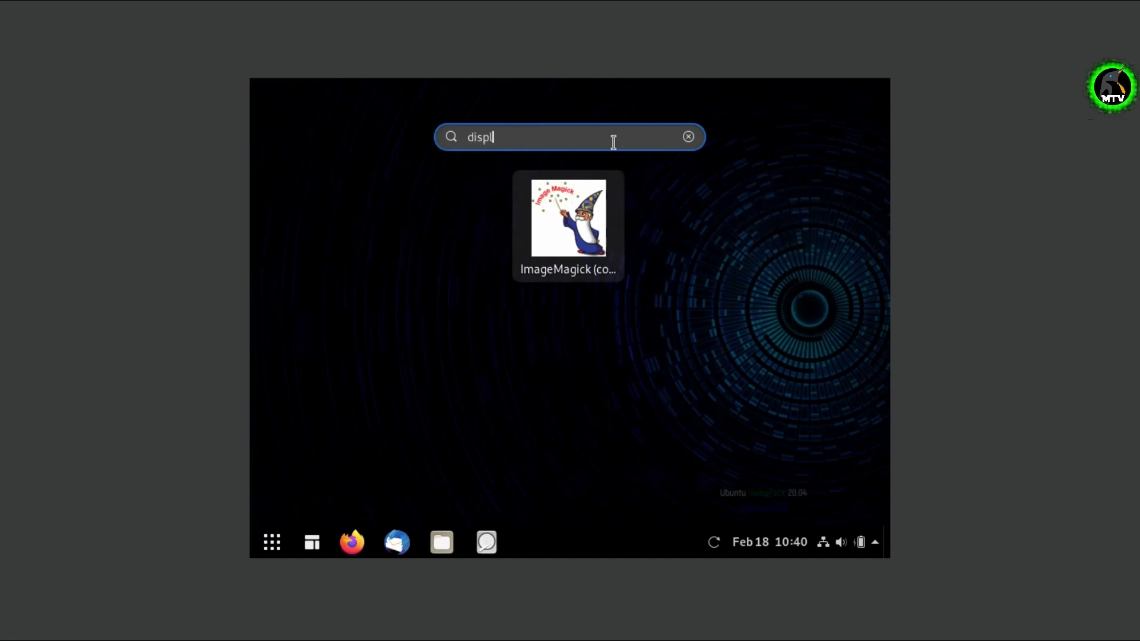
{"action": "left_click", "coordinate": [530, 336]}
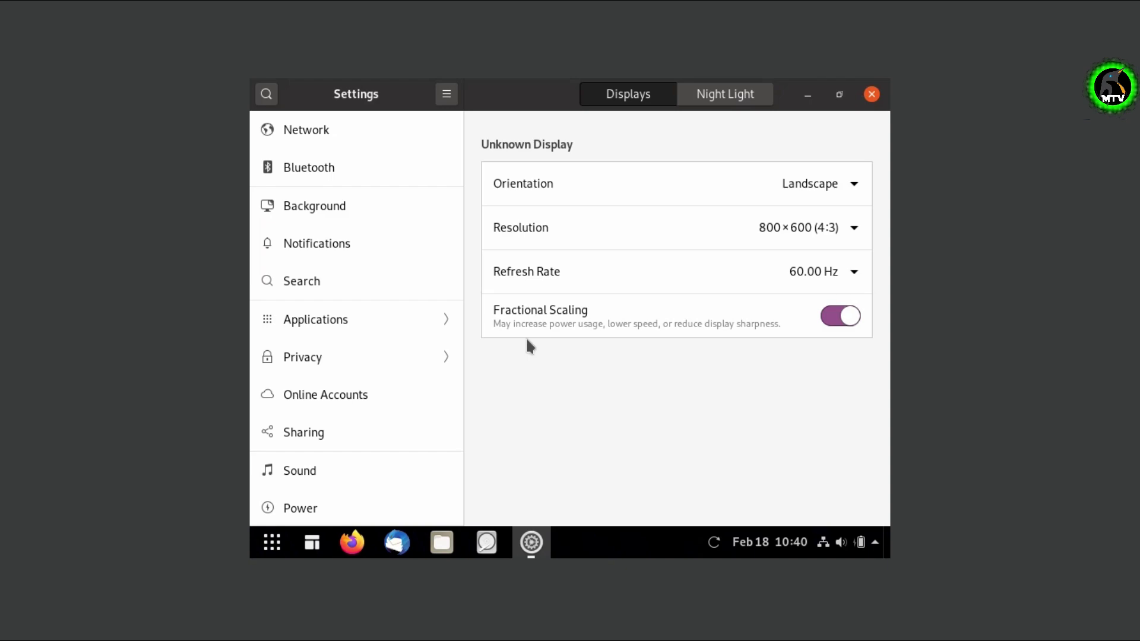
Apply and keep the 1360×768 (16:9) resolution, then close Settings.
{"action": "left_click", "coordinate": [849, 217]}
{"action": "scroll", "coordinate": [763, 354], "scroll_direction": "down", "scroll_amount": 5}
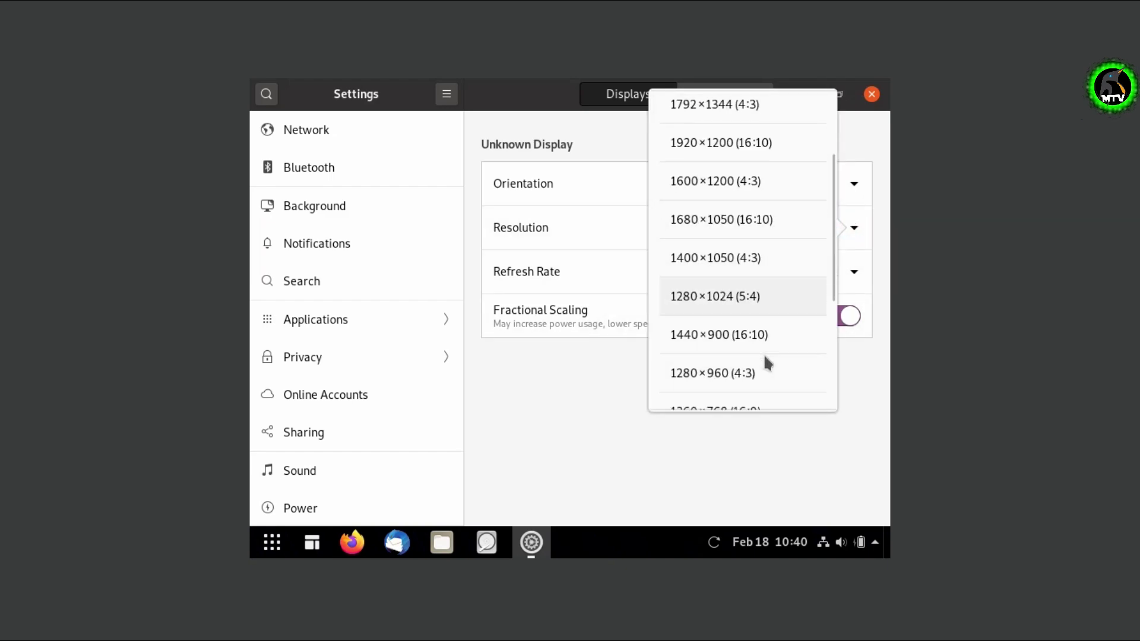
{"action": "left_click", "coordinate": [766, 333]}
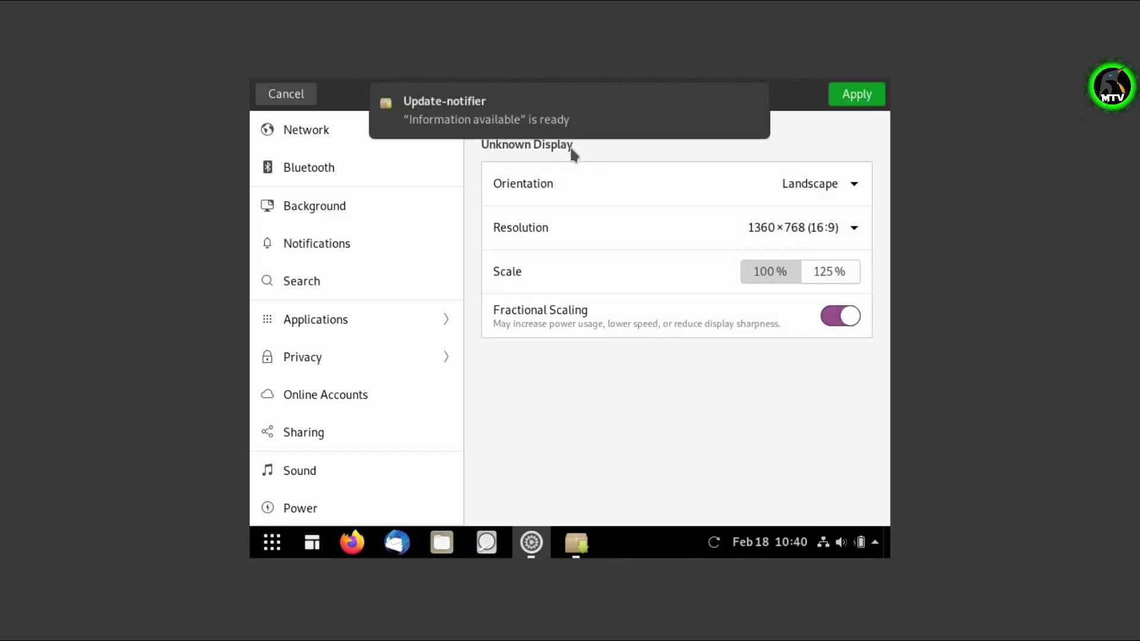
{"action": "left_click", "coordinate": [856, 95]}
{"action": "left_click", "coordinate": [640, 379]}
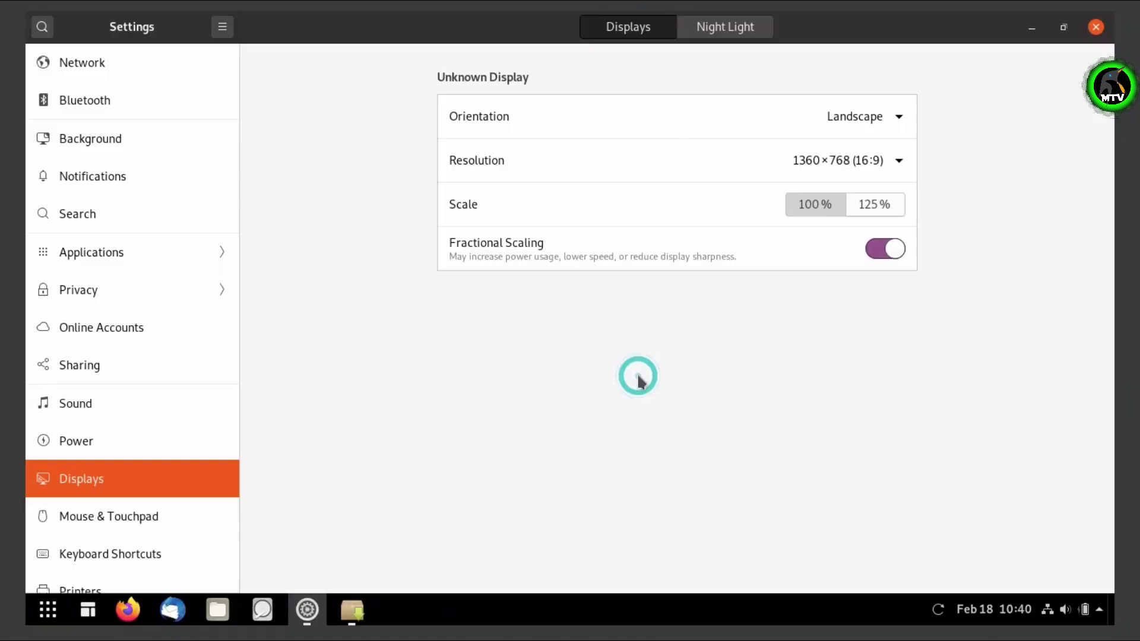
{"action": "left_click", "coordinate": [1096, 26]}
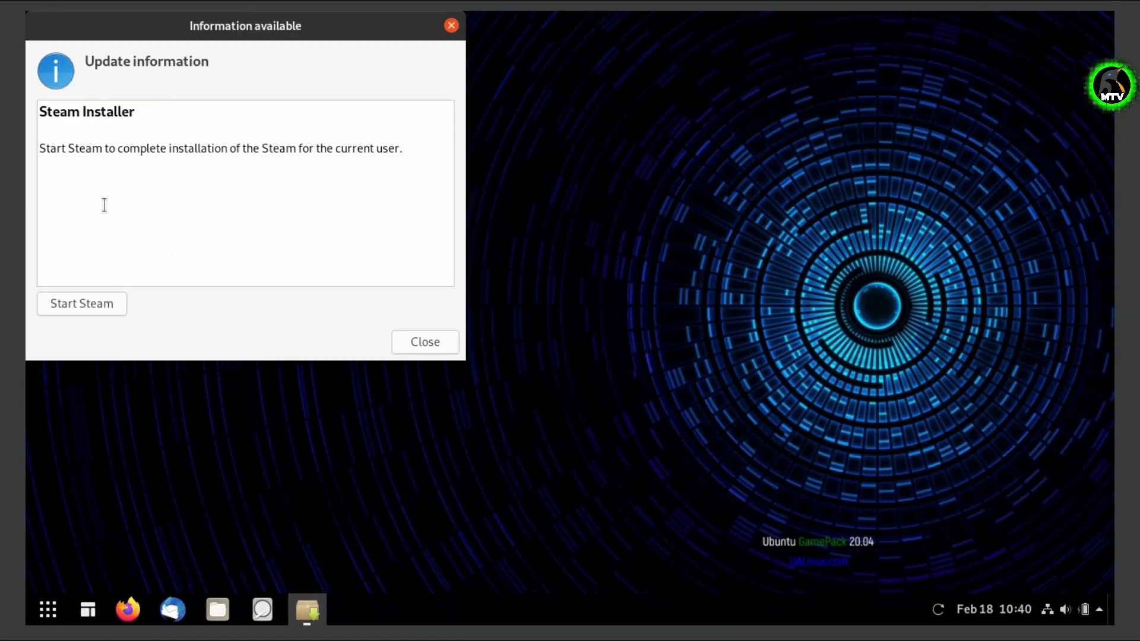
Dismiss the Steam installer notice and bring up the applications overview.
{"action": "left_click", "coordinate": [451, 25]}
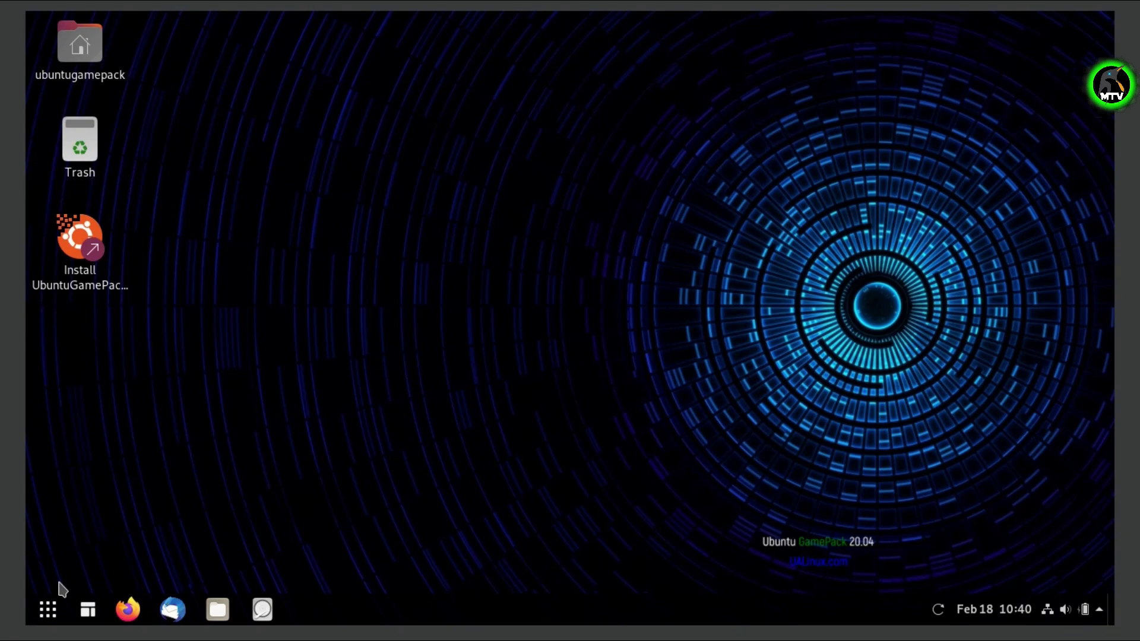
{"action": "left_click", "coordinate": [62, 613]}
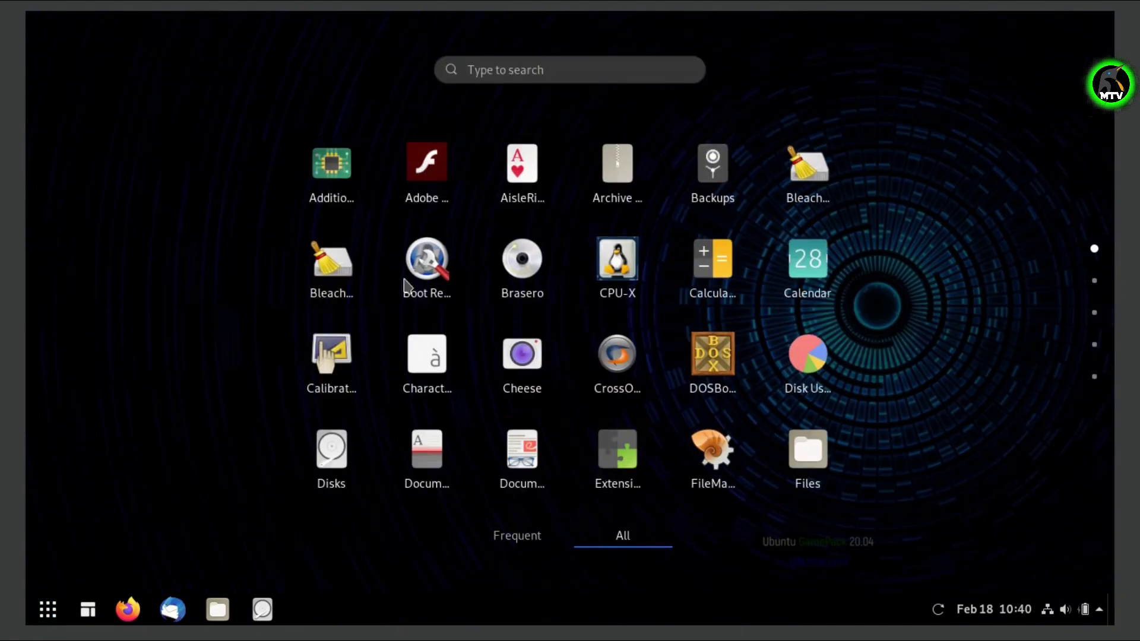
{"action": "scroll", "coordinate": [740, 418], "scroll_direction": "down", "scroll_amount": 2}
{"action": "scroll", "coordinate": [753, 453], "scroll_direction": "down", "scroll_amount": 2}
{"action": "scroll", "coordinate": [760, 475], "scroll_direction": "up", "scroll_amount": 4}
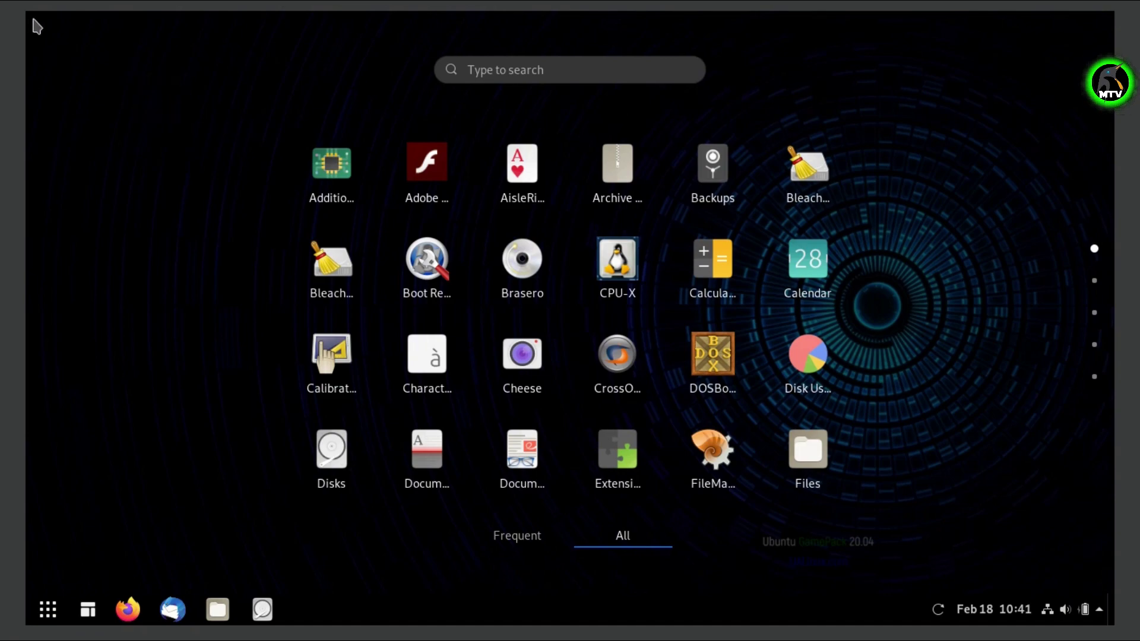
Flip through the second to last app-grid pages and return to the desktop.
{"action": "left_click", "coordinate": [1095, 281]}
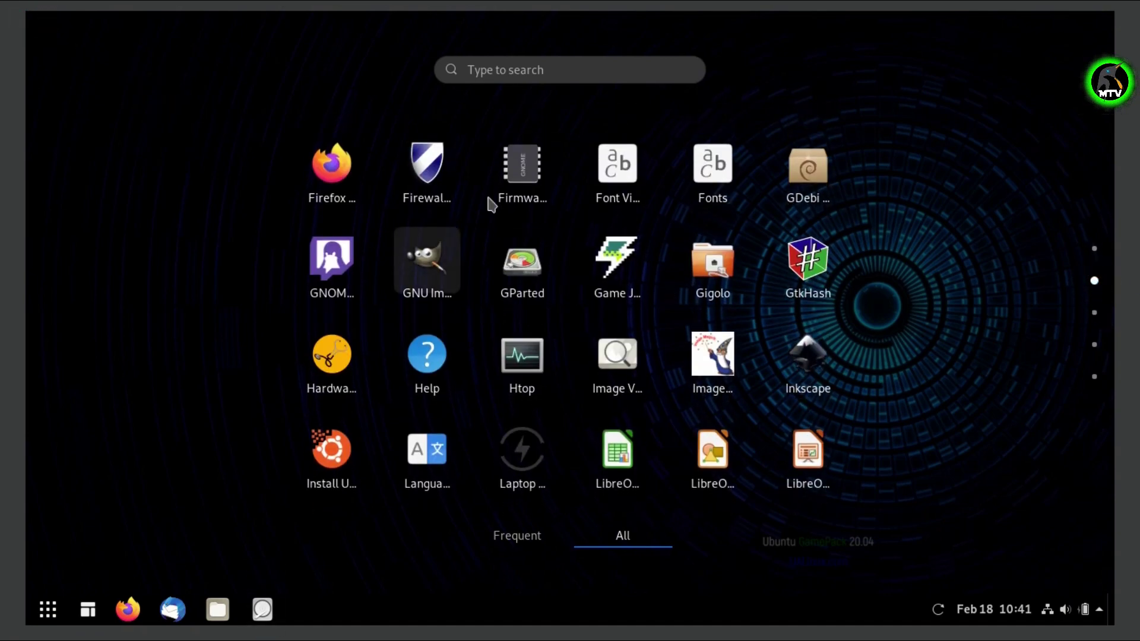
{"action": "left_click", "coordinate": [1093, 321]}
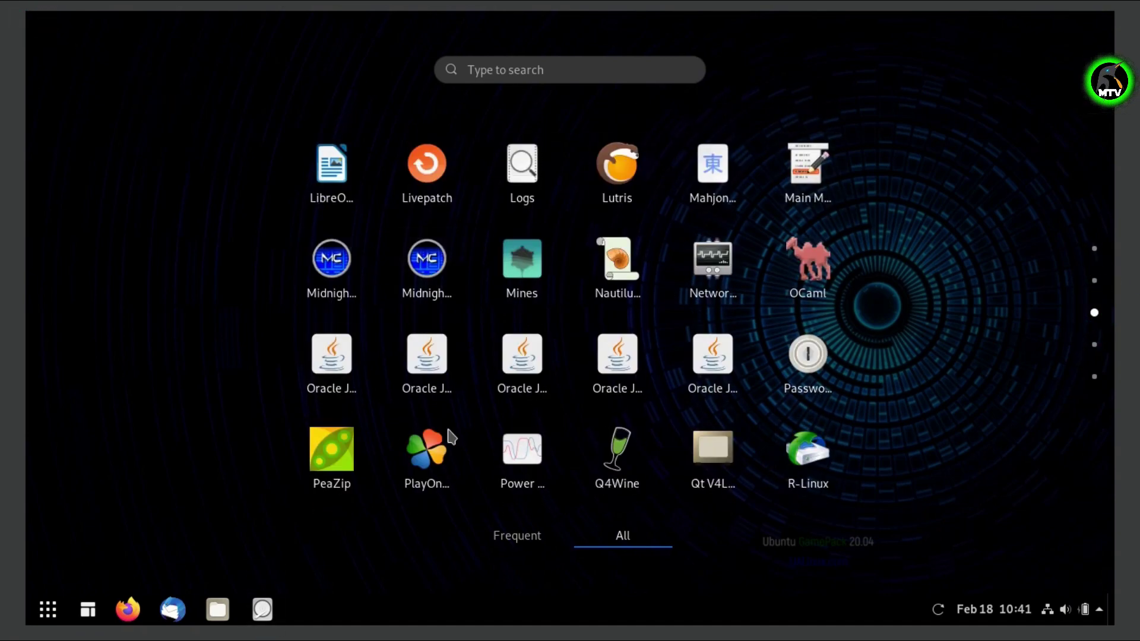
{"action": "left_click", "coordinate": [1092, 346]}
{"action": "left_click", "coordinate": [1094, 378]}
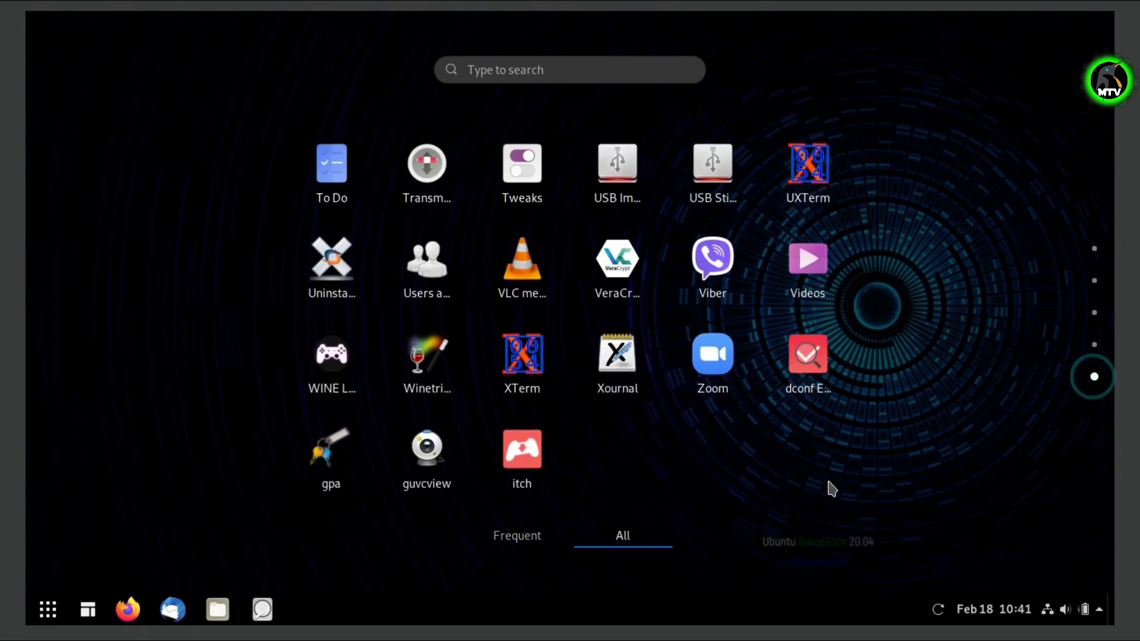
{"action": "left_click", "coordinate": [54, 610]}
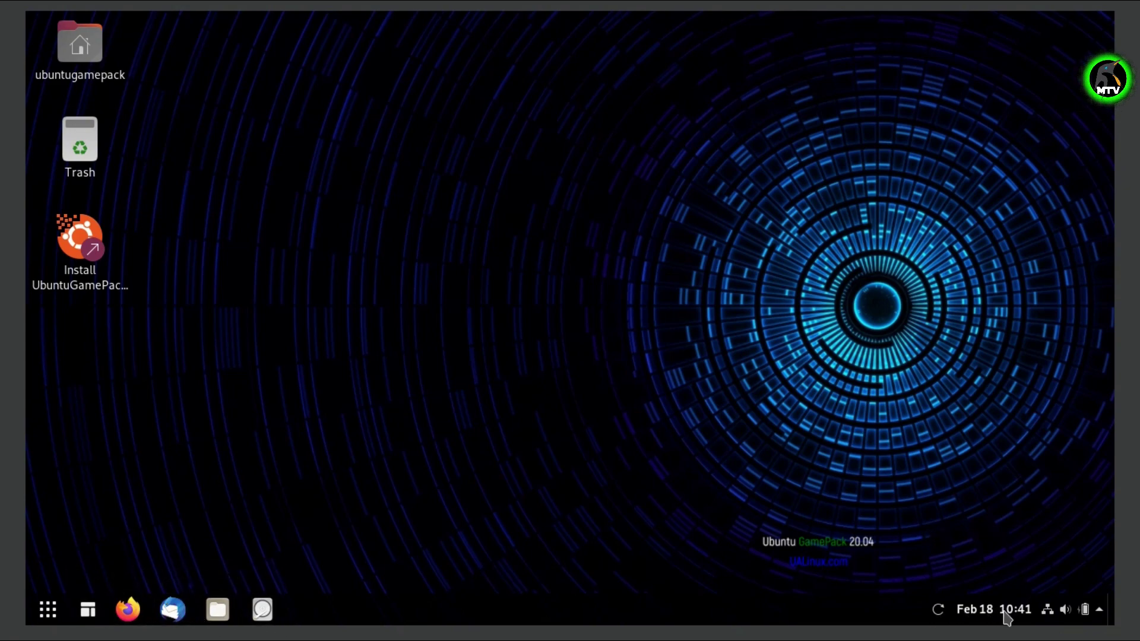
{"action": "left_click", "coordinate": [1085, 609]}
Launch the UbuntuGamePack installer, keeping English and the English (US) keyboard layout.
{"action": "left_click", "coordinate": [795, 320]}
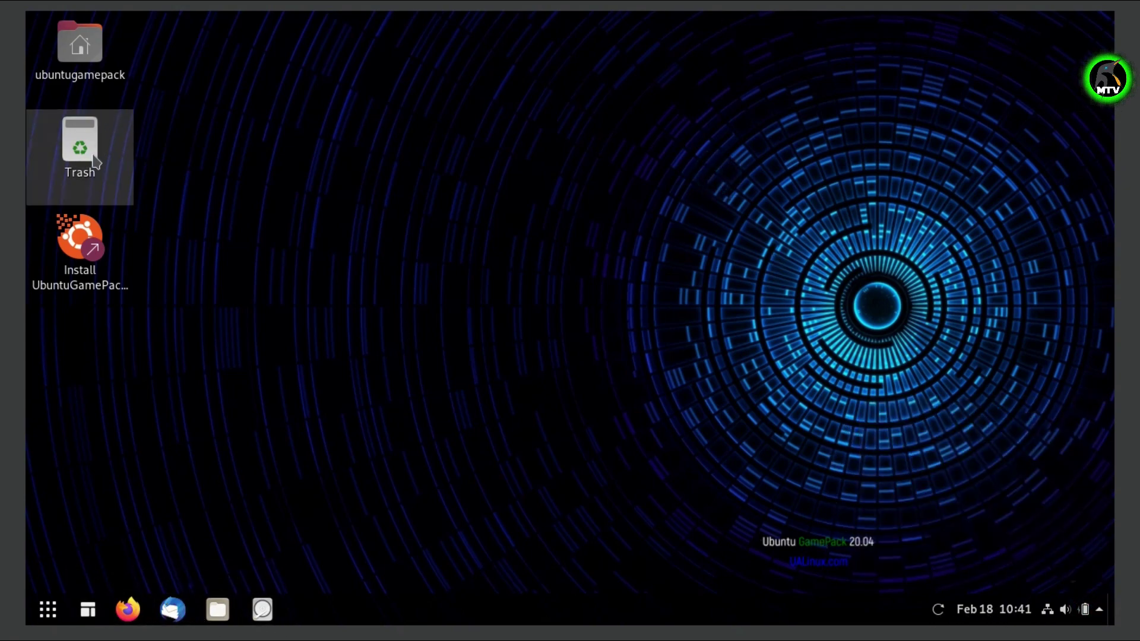
{"action": "left_click", "coordinate": [79, 250]}
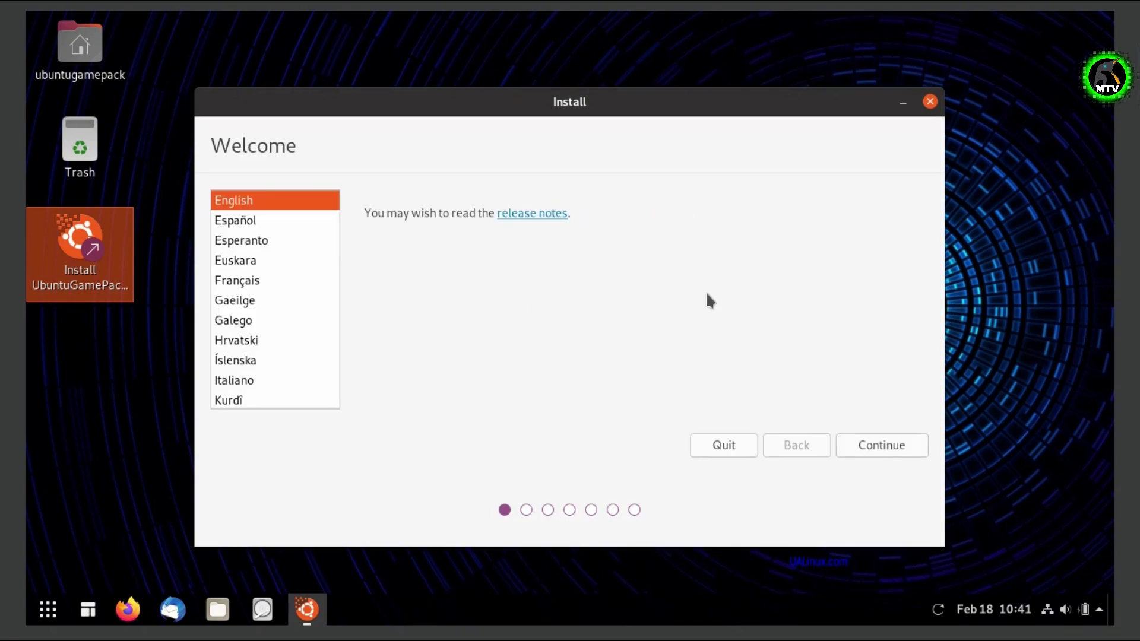
{"action": "left_click", "coordinate": [873, 444]}
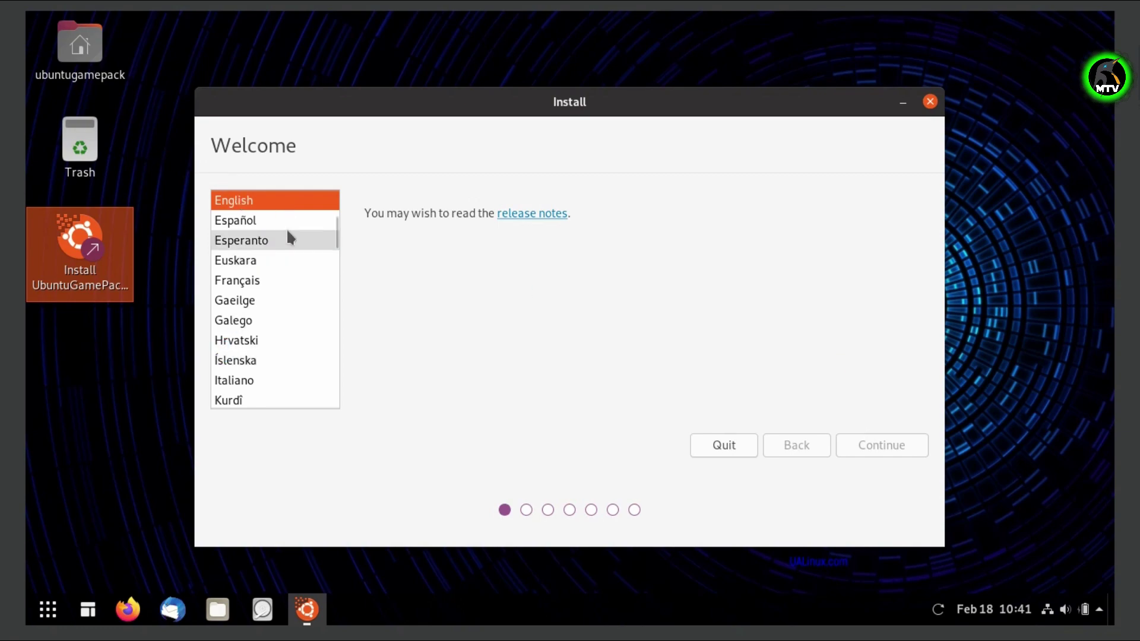
{"action": "left_click", "coordinate": [340, 380]}
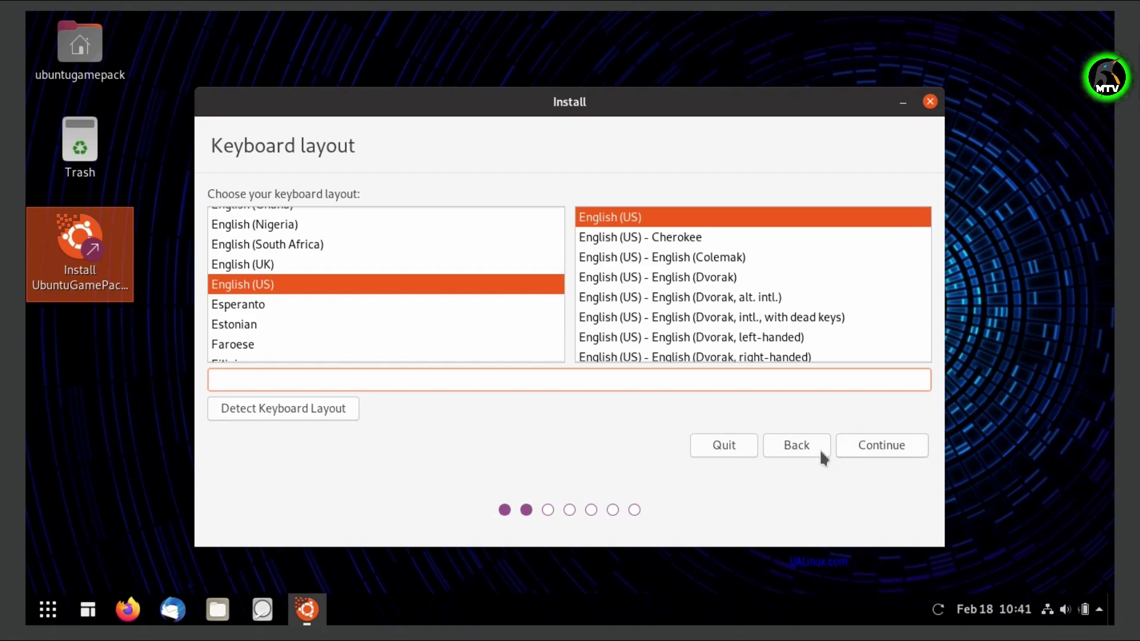
{"action": "left_click", "coordinate": [894, 453]}
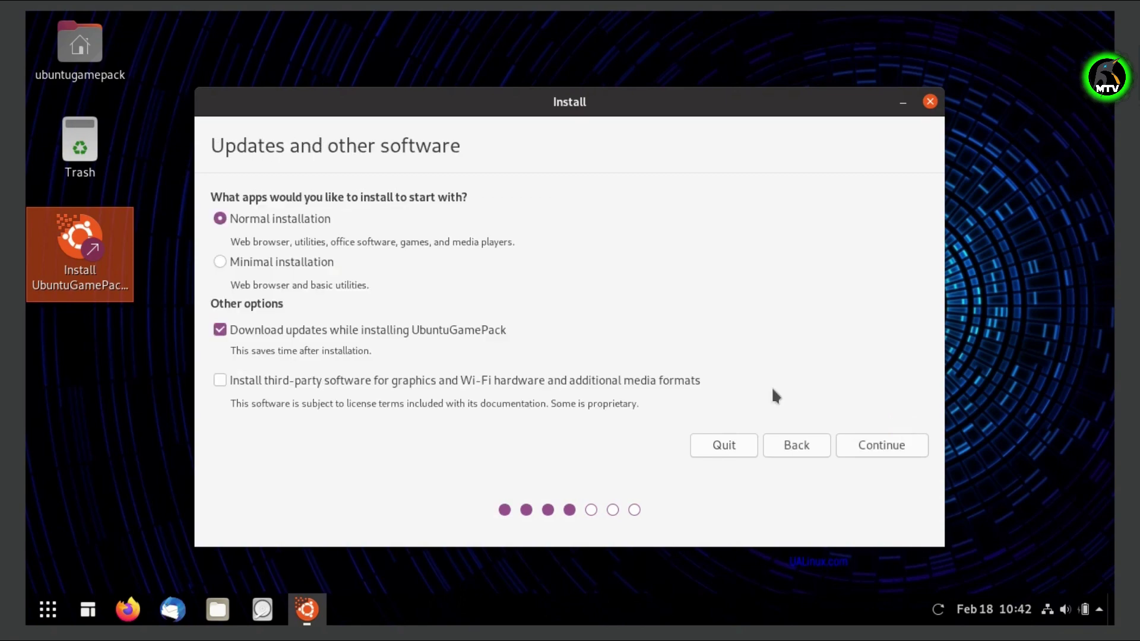
Choose Normal installation, with update downloads and third-party software both turned off.
{"action": "left_click", "coordinate": [235, 260]}
{"action": "left_click", "coordinate": [264, 217]}
{"action": "left_click", "coordinate": [305, 334]}
{"action": "left_click", "coordinate": [299, 386]}
{"action": "left_click", "coordinate": [247, 380]}
{"action": "left_click", "coordinate": [893, 445]}
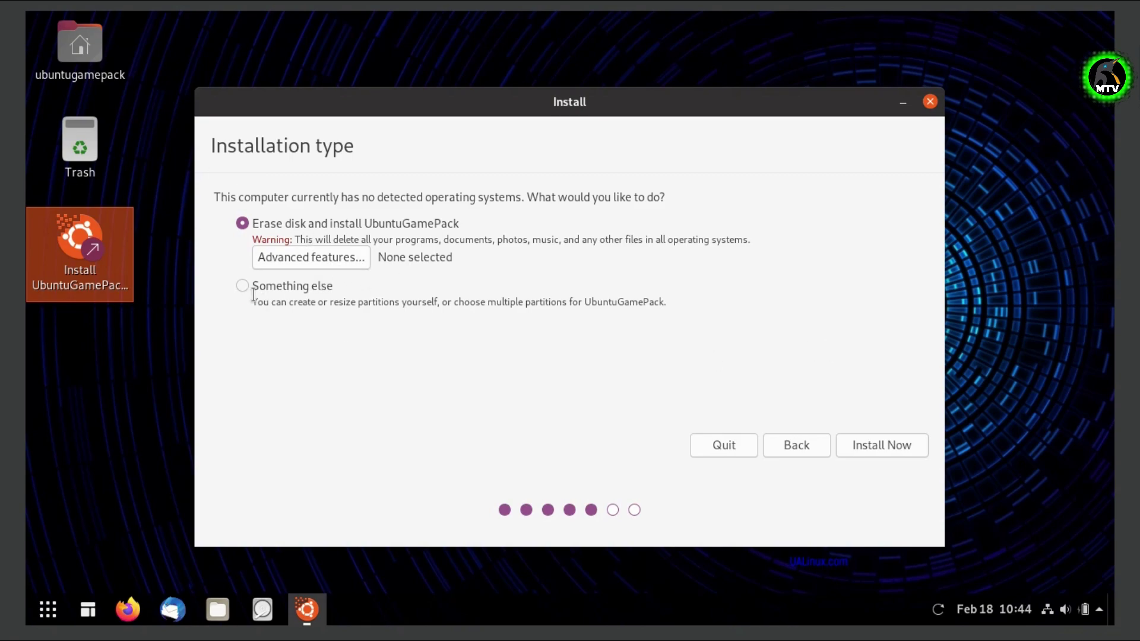
Select Erase disk and install, then start the installation with Install Now.
{"action": "left_click", "coordinate": [281, 289]}
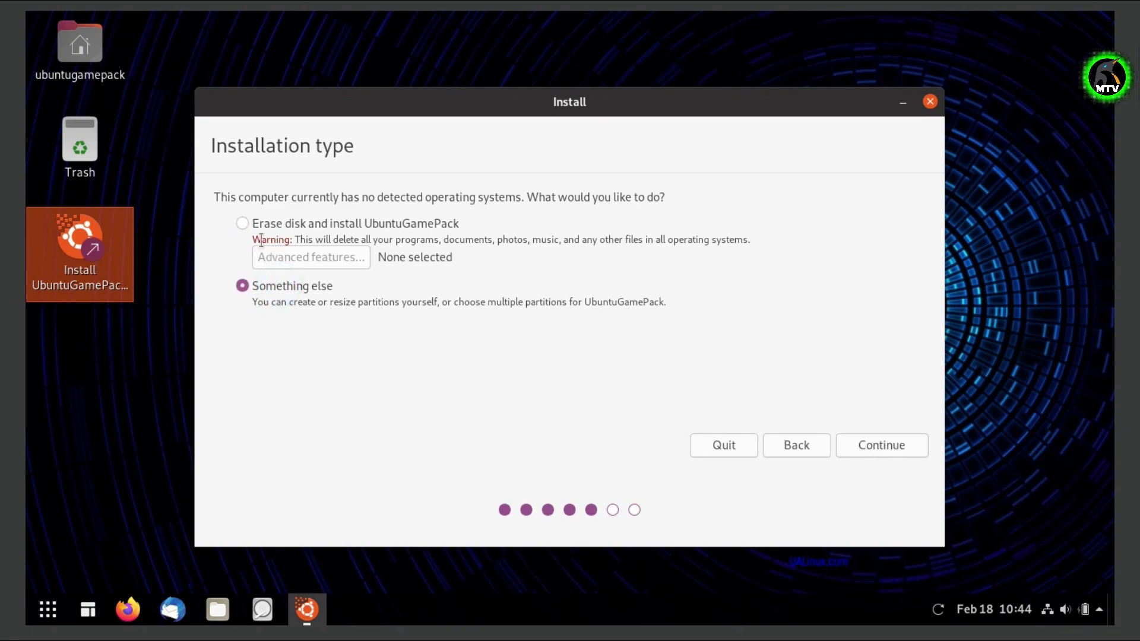
{"action": "left_click", "coordinate": [244, 226]}
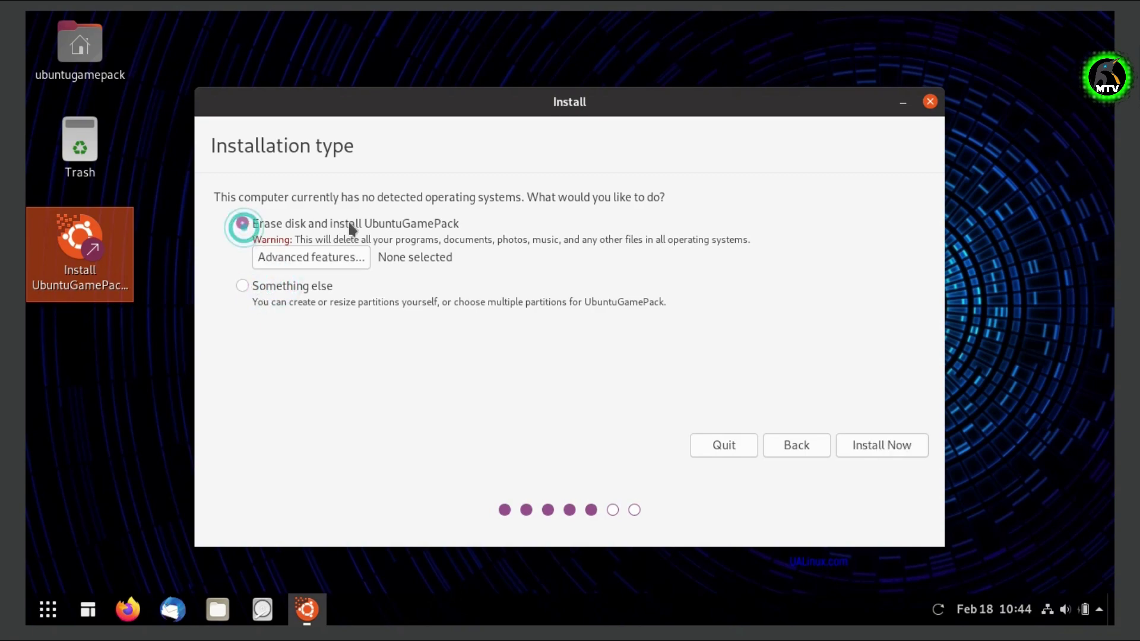
{"action": "left_click", "coordinate": [881, 447]}
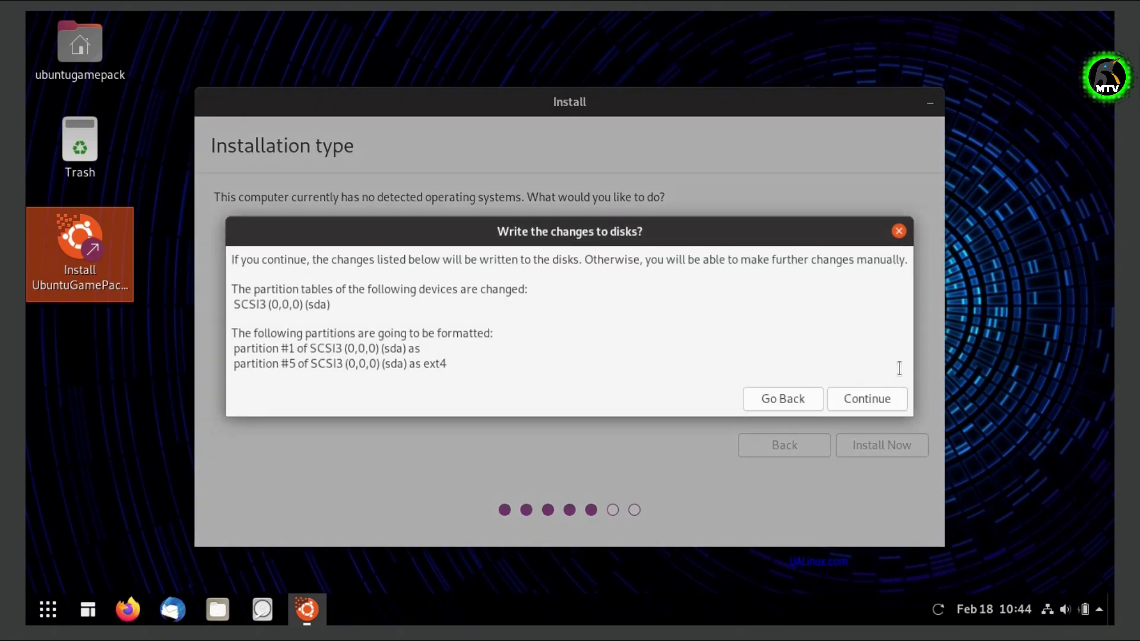
Approve writing the disk changes and set the timezone to Kolkata.
{"action": "left_click", "coordinate": [902, 402]}
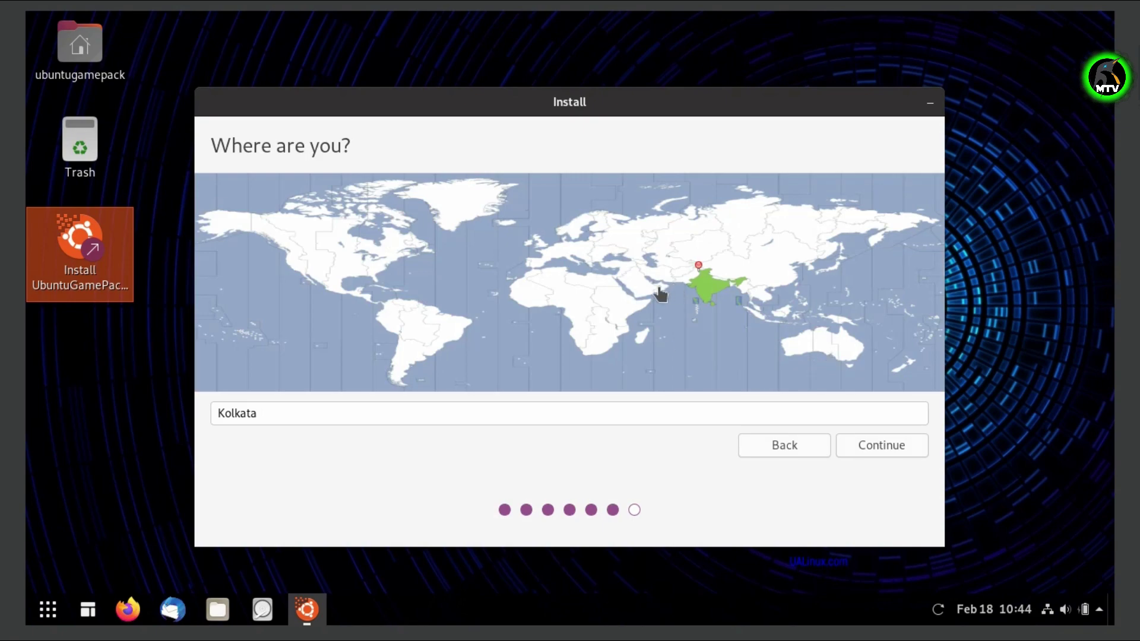
{"action": "left_click", "coordinate": [682, 271]}
{"action": "left_click", "coordinate": [710, 282]}
{"action": "left_click", "coordinate": [640, 414]}
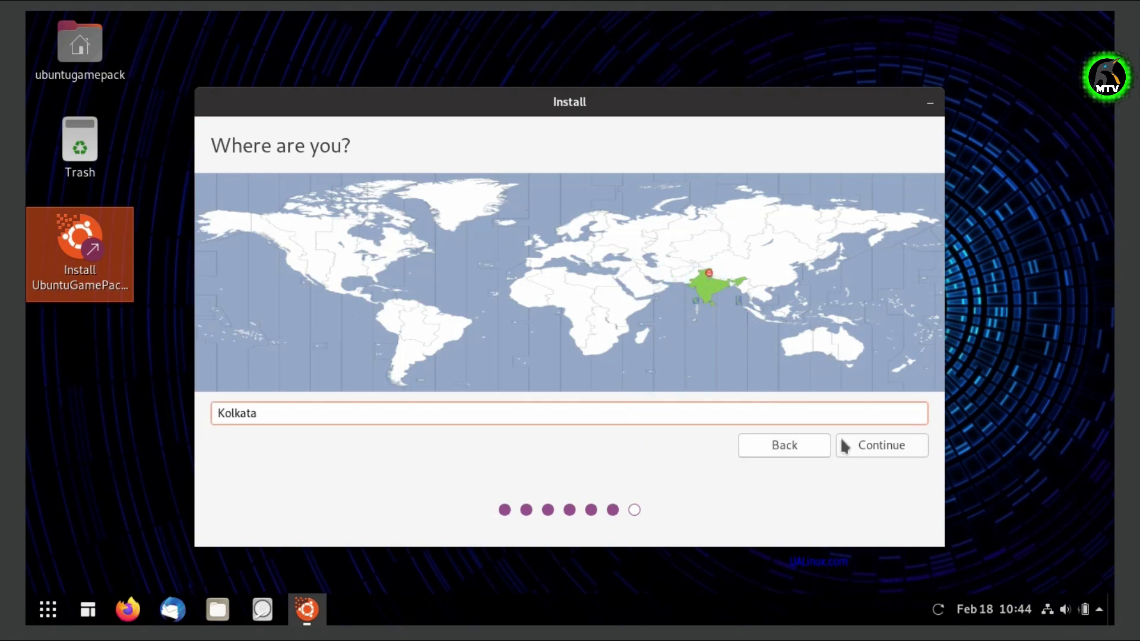
{"action": "left_click", "coordinate": [881, 448]}
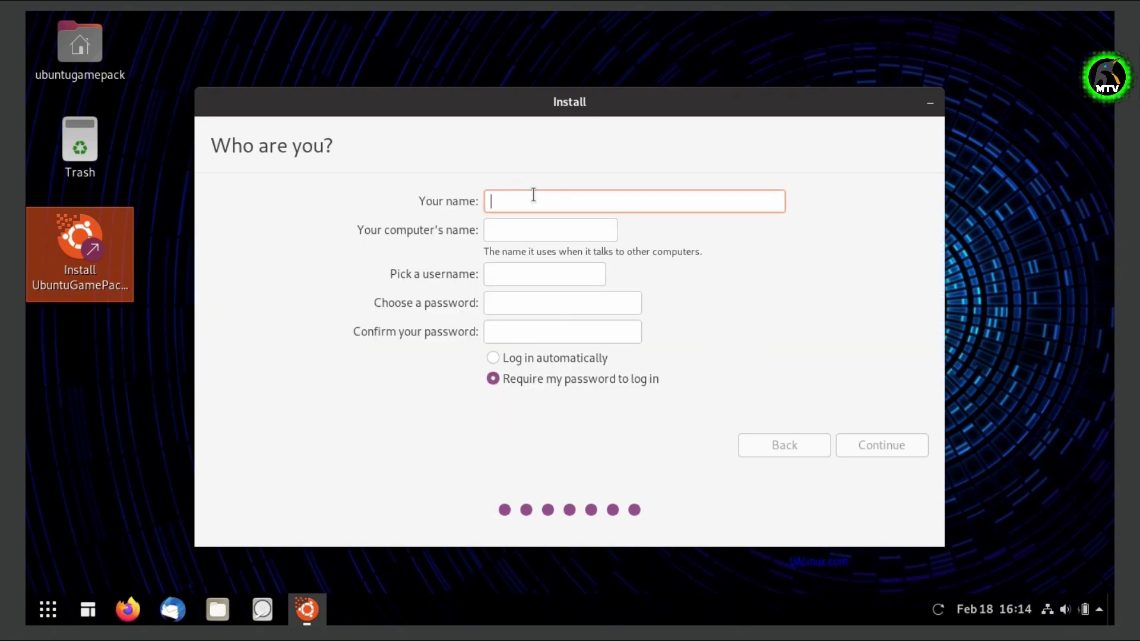
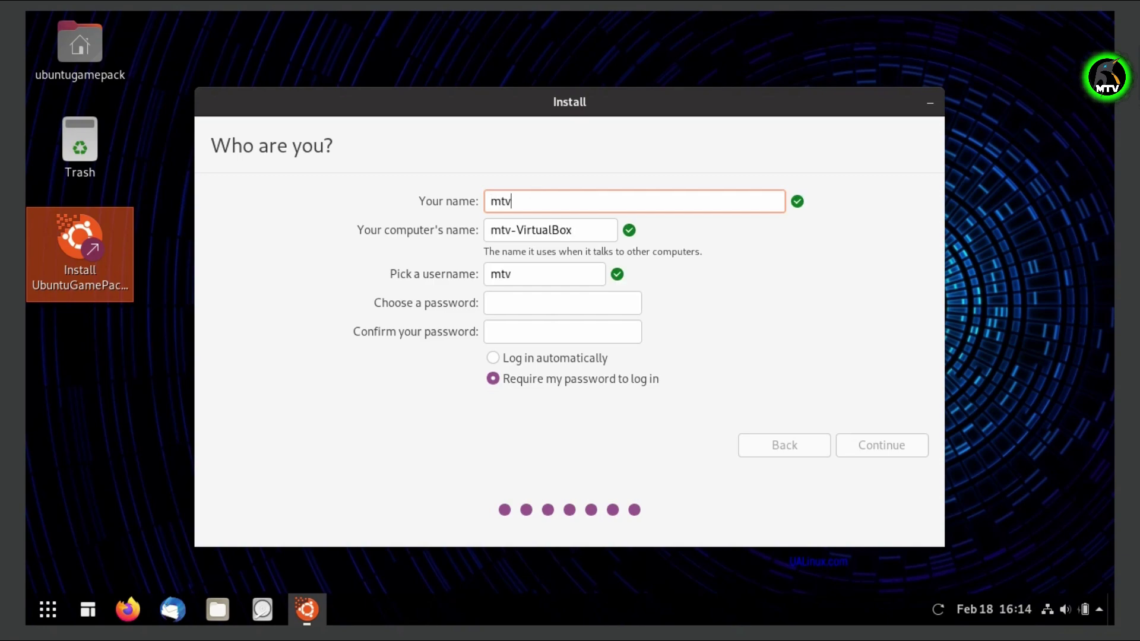
Fill in the account name, username and password, then let the installation run.
{"action": "key", "text": "Tab"}
{"action": "key", "text": "Tab"}
{"action": "key", "text": "Tab"}
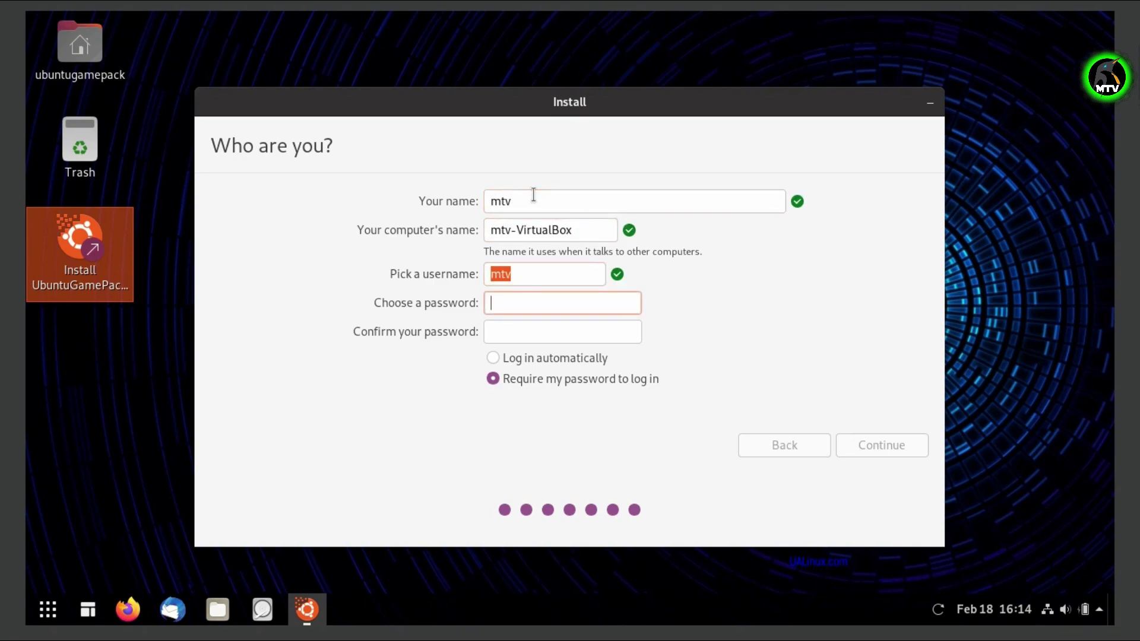
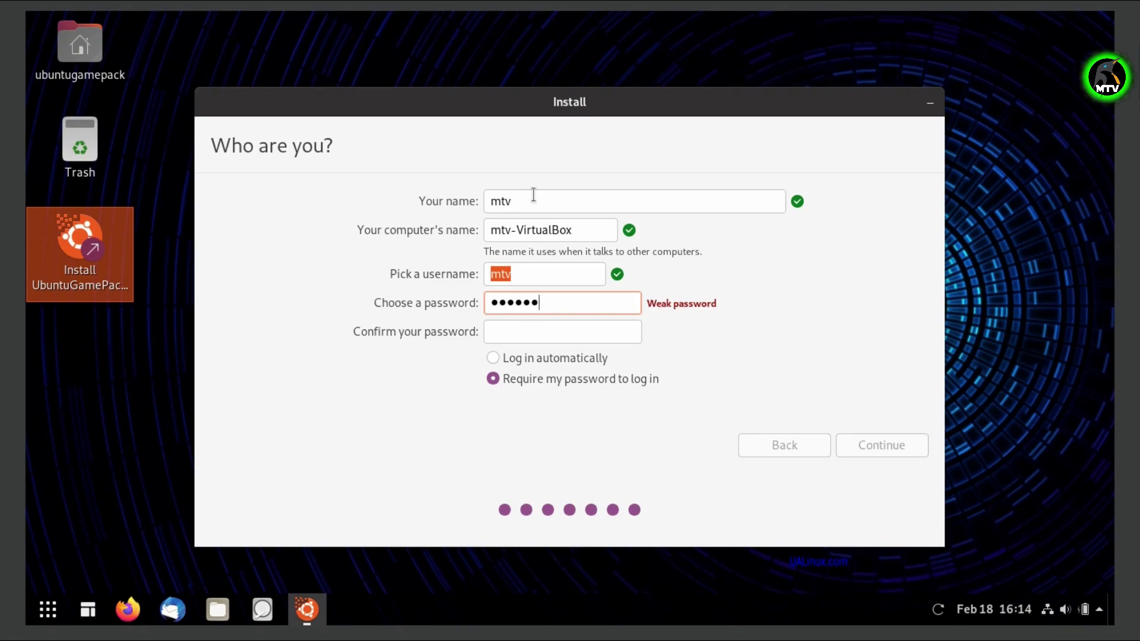
{"action": "key", "text": "Tab"}
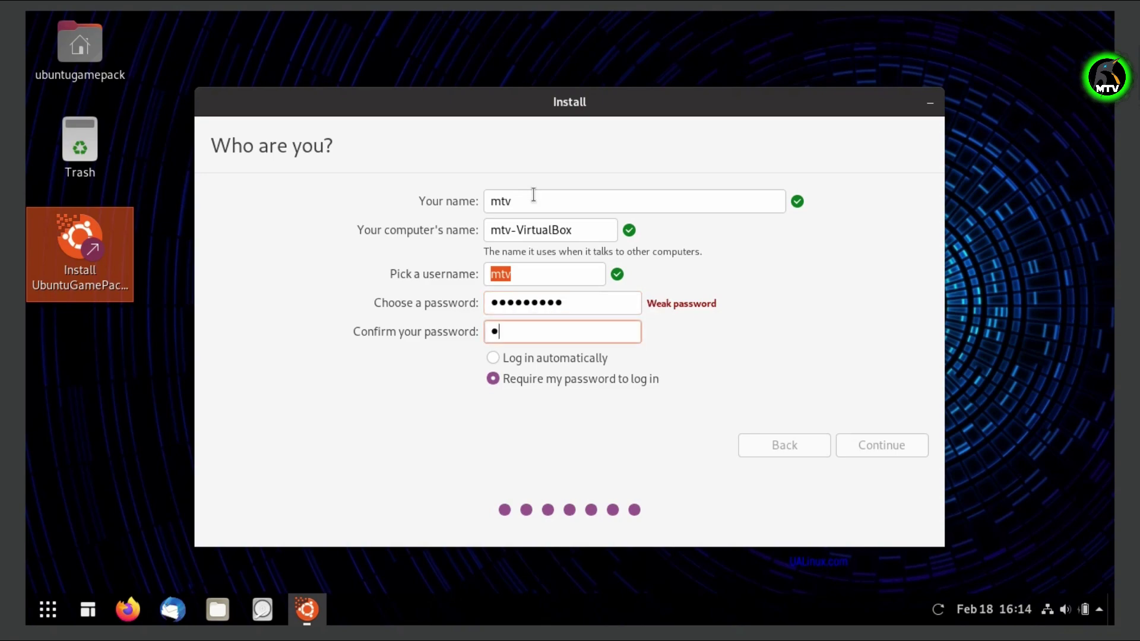
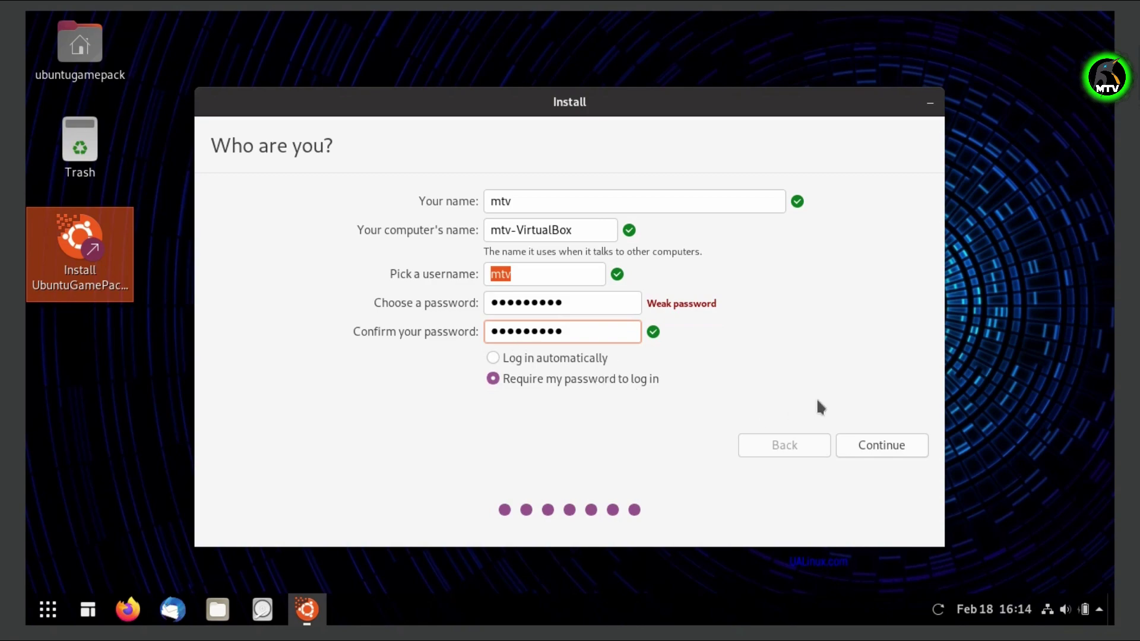
{"action": "left_click", "coordinate": [881, 445]}
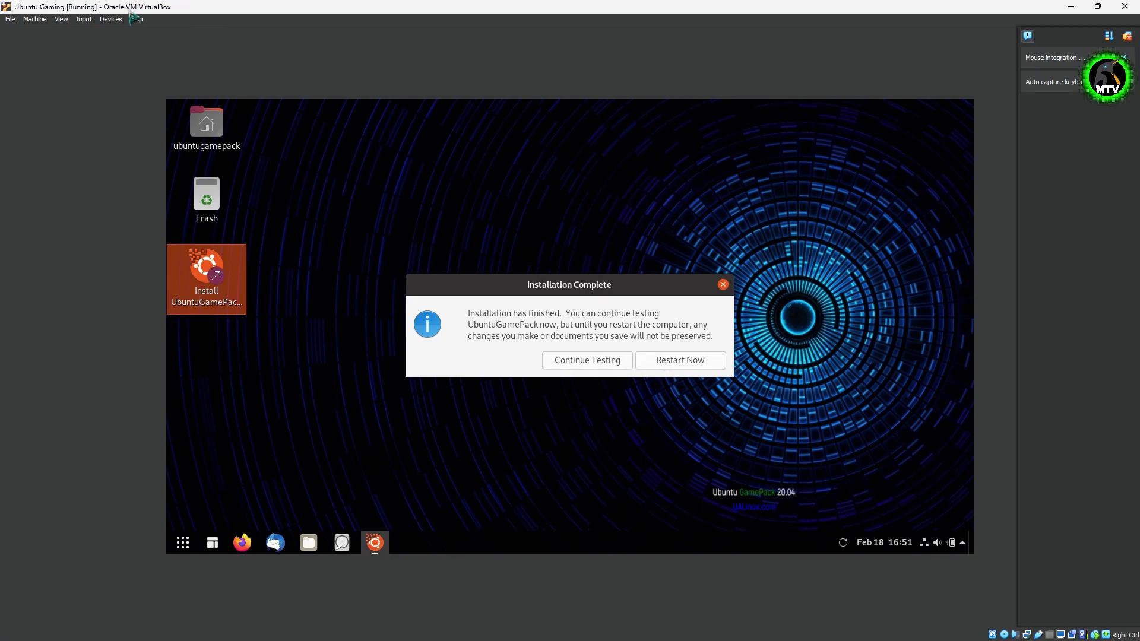
Force-eject the installation disc from the virtual optical drive and choose Restart Now.
{"action": "left_click", "coordinate": [111, 19]}
{"action": "mouse_move", "coordinate": [137, 31]}
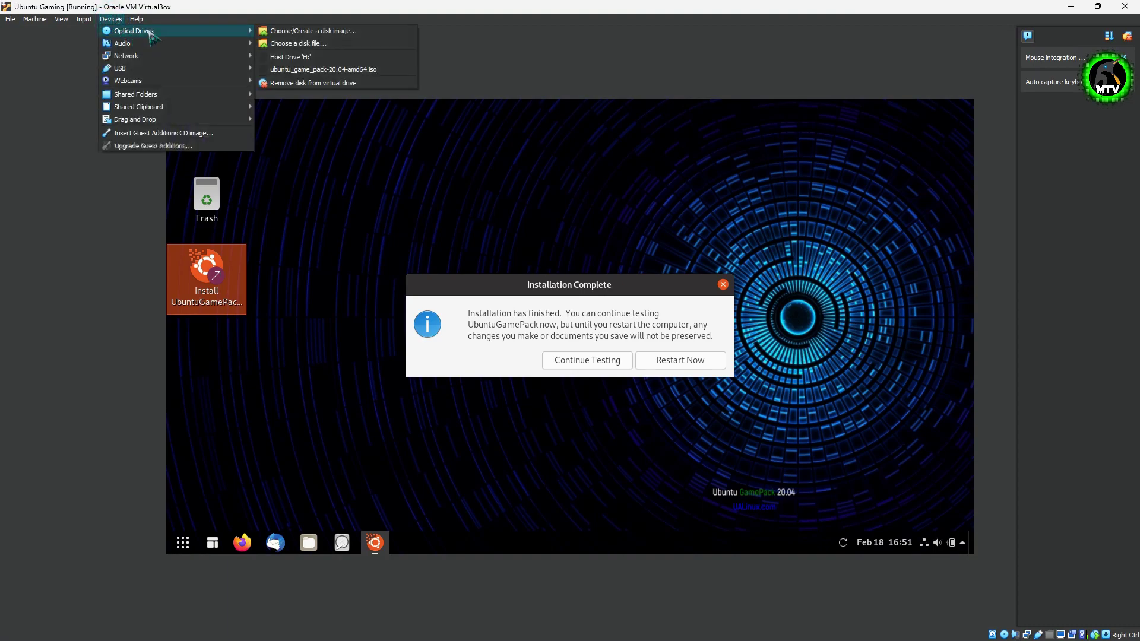
{"action": "left_click", "coordinate": [313, 84]}
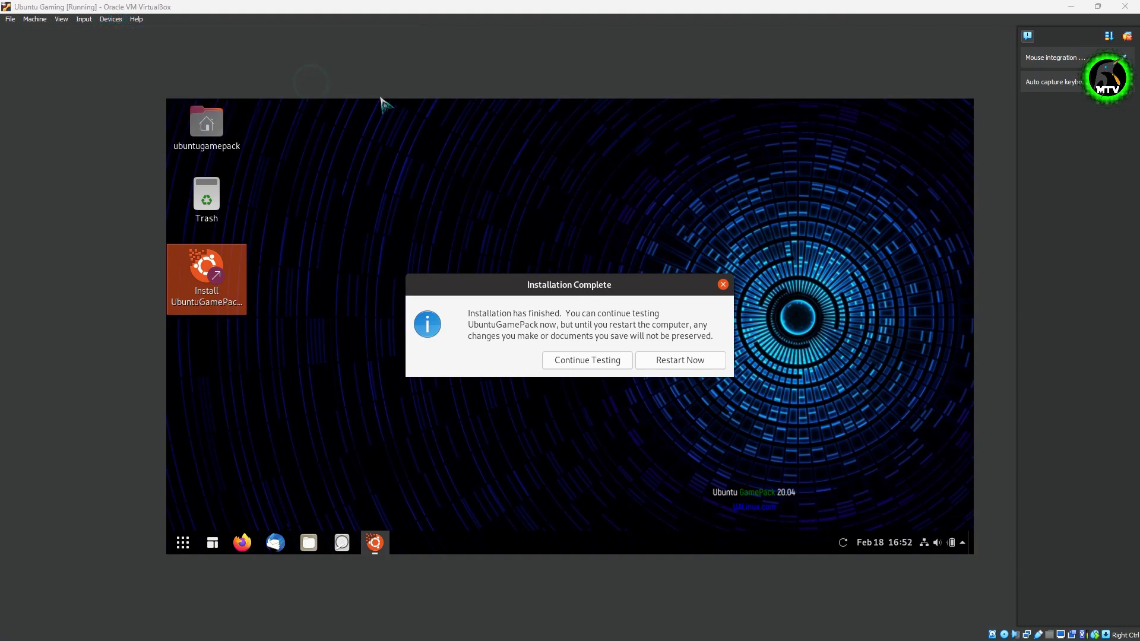
{"action": "left_click", "coordinate": [560, 365]}
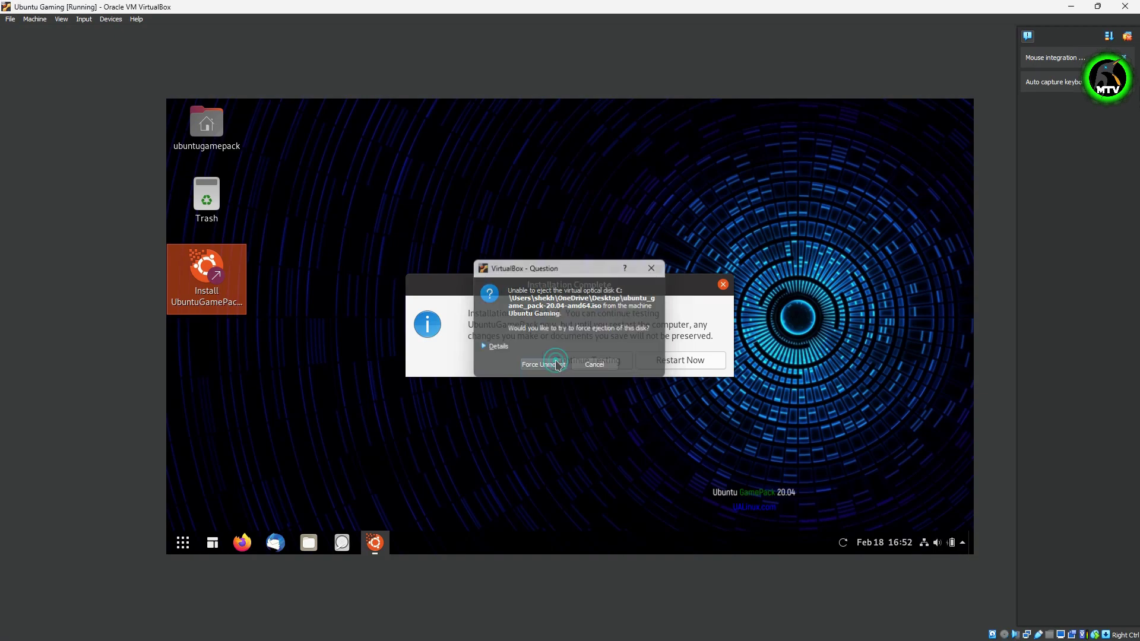
{"action": "left_click", "coordinate": [665, 367]}
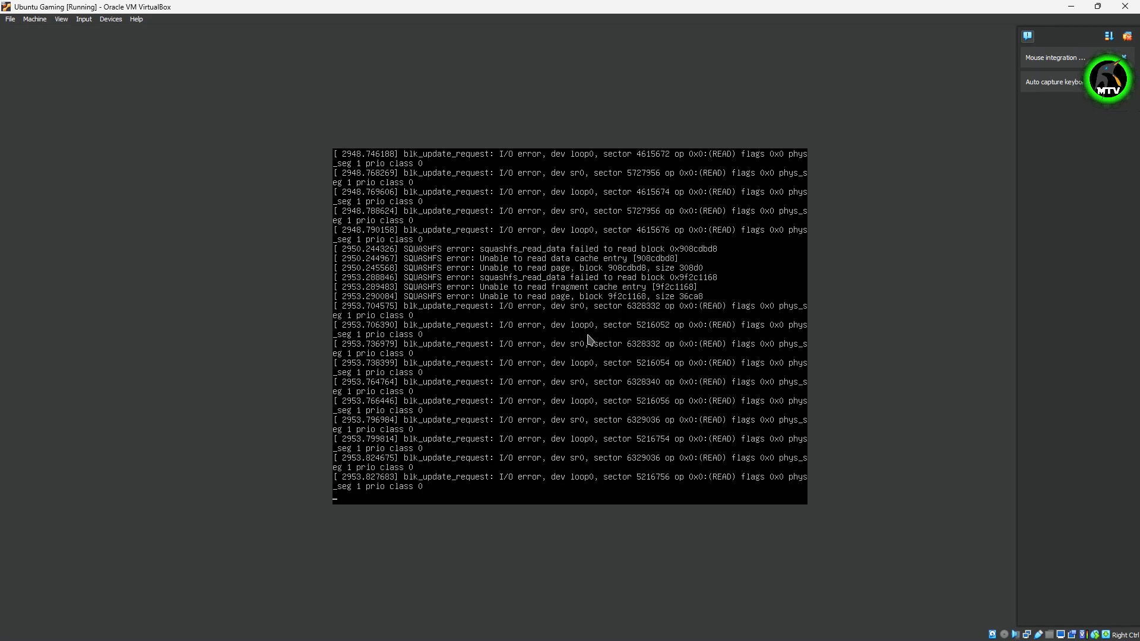
Close the VM window, choosing 'Power off the machine' and confirming with OK.
{"action": "left_click", "coordinate": [1125, 7]}
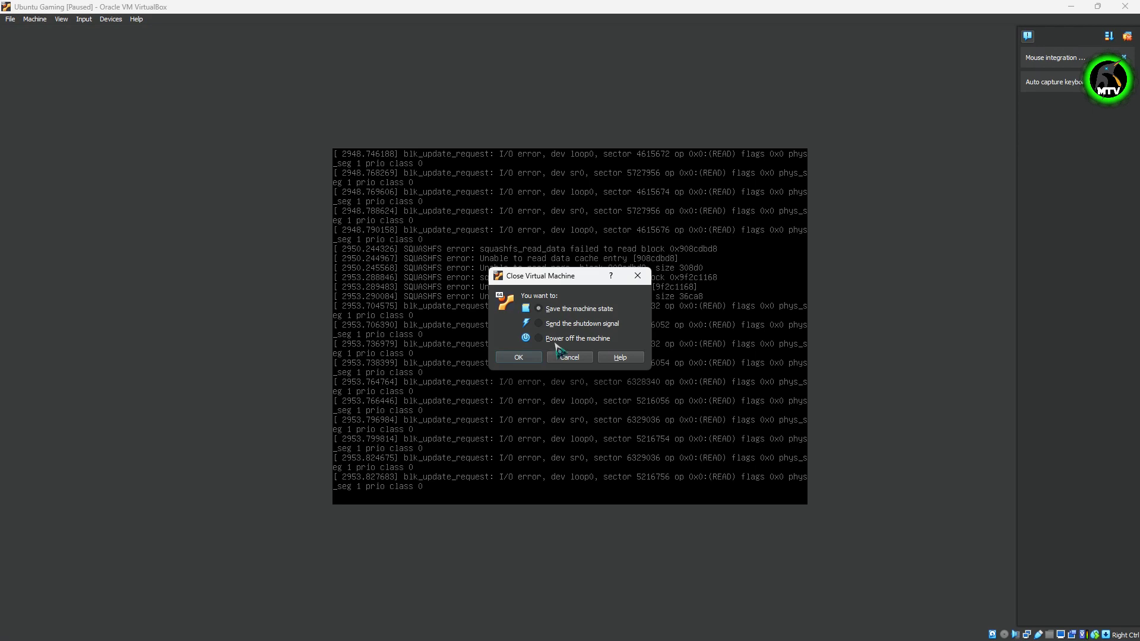
{"action": "left_click", "coordinate": [548, 337]}
{"action": "left_click", "coordinate": [518, 357]}
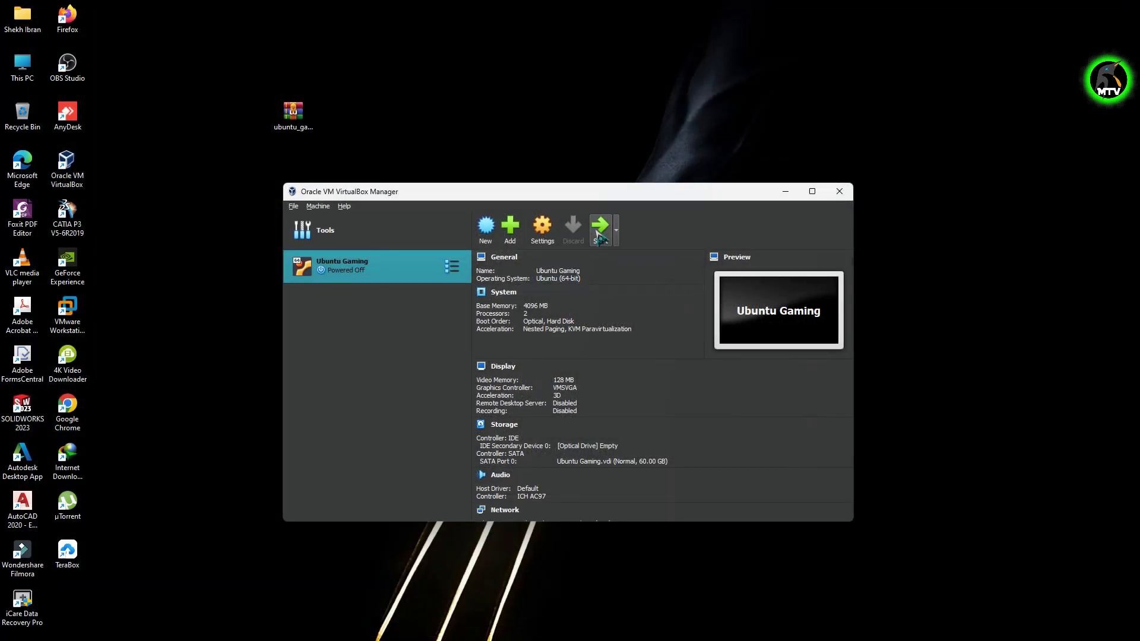
Start the Ubuntu Gaming VM from VirtualBox Manager.
{"action": "left_click", "coordinate": [599, 236]}
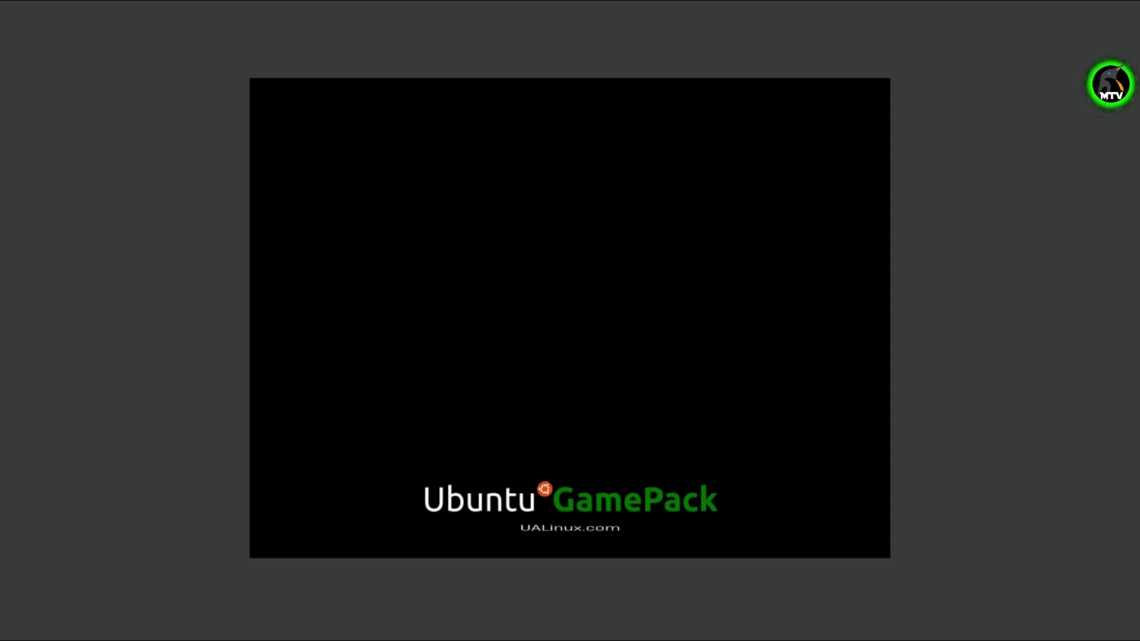
Log in at the guest login screen with the account password.
{"action": "key", "text": "Return"}
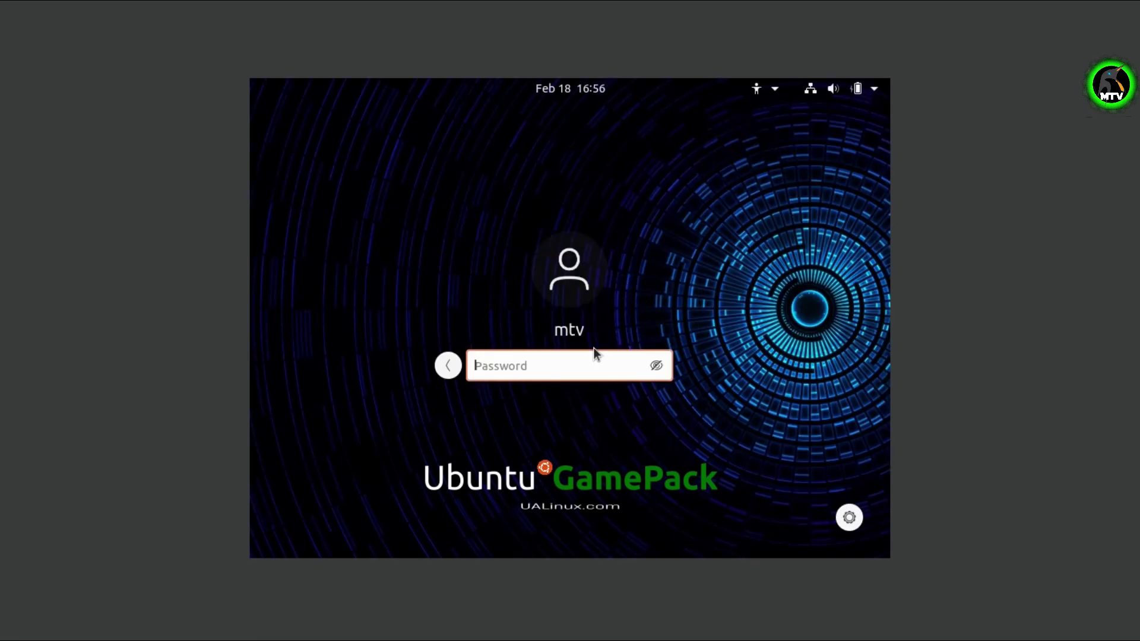
{"action": "type", "text": "*********"}
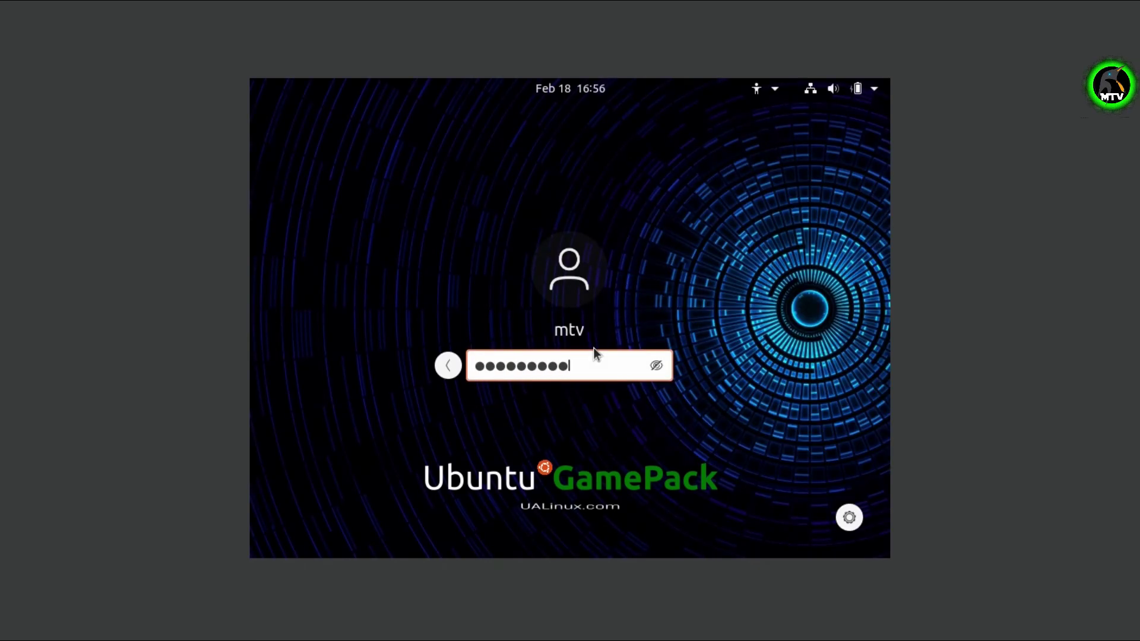
{"action": "key", "text": "Return"}
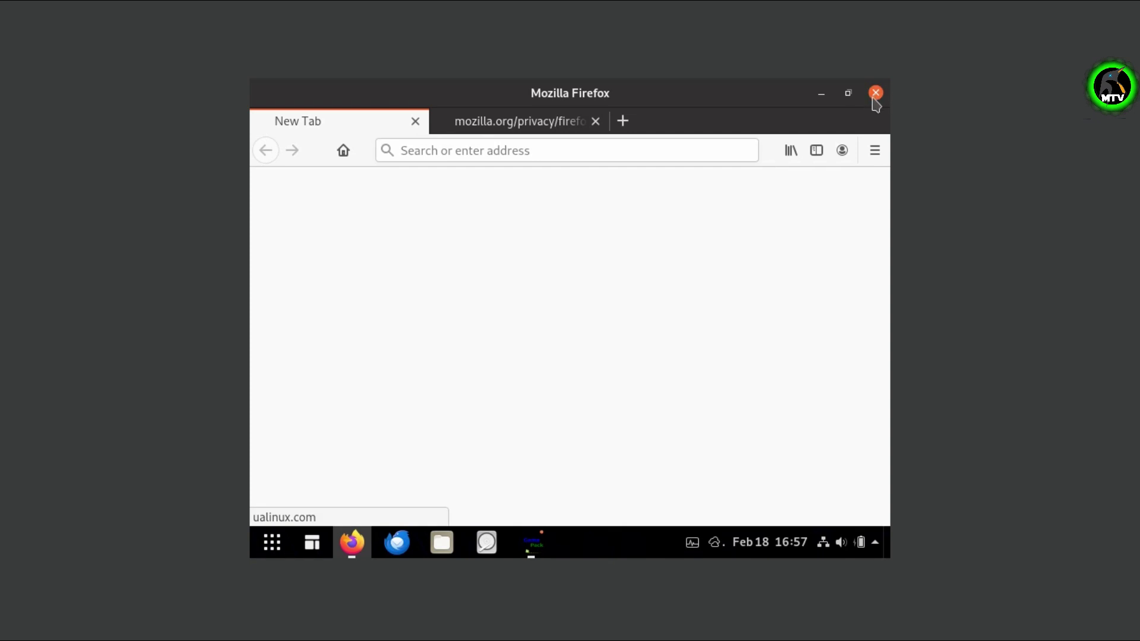
Search the applications for 'displ' to reach Display settings and close Firefox with both tabs.
{"action": "left_click", "coordinate": [272, 542]}
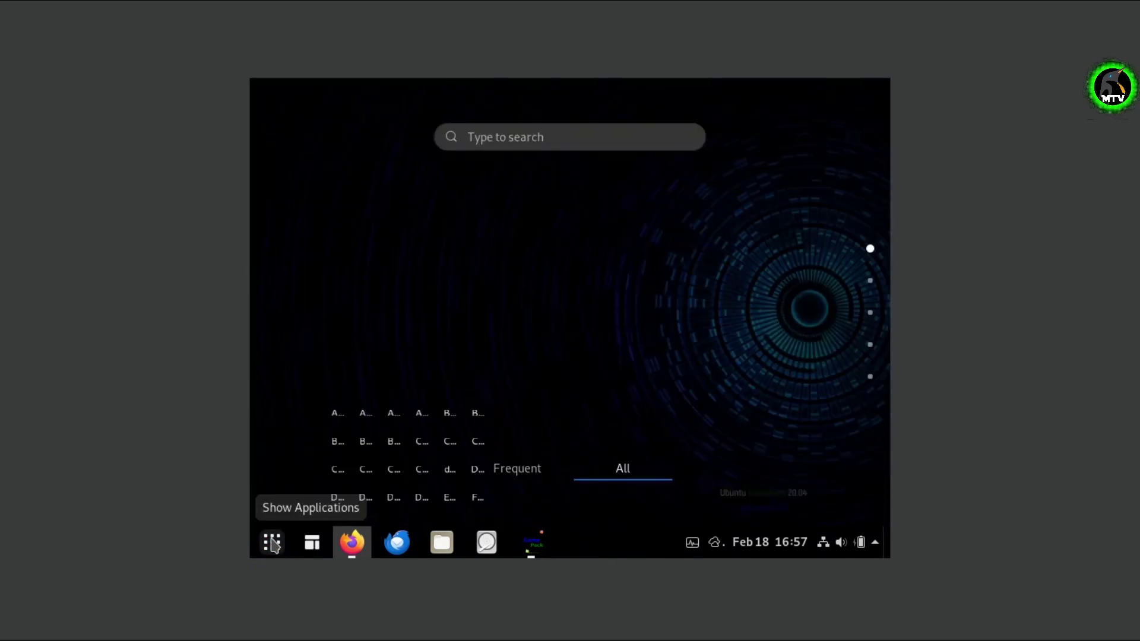
{"action": "left_click", "coordinate": [551, 139]}
{"action": "type", "text": "displ"}
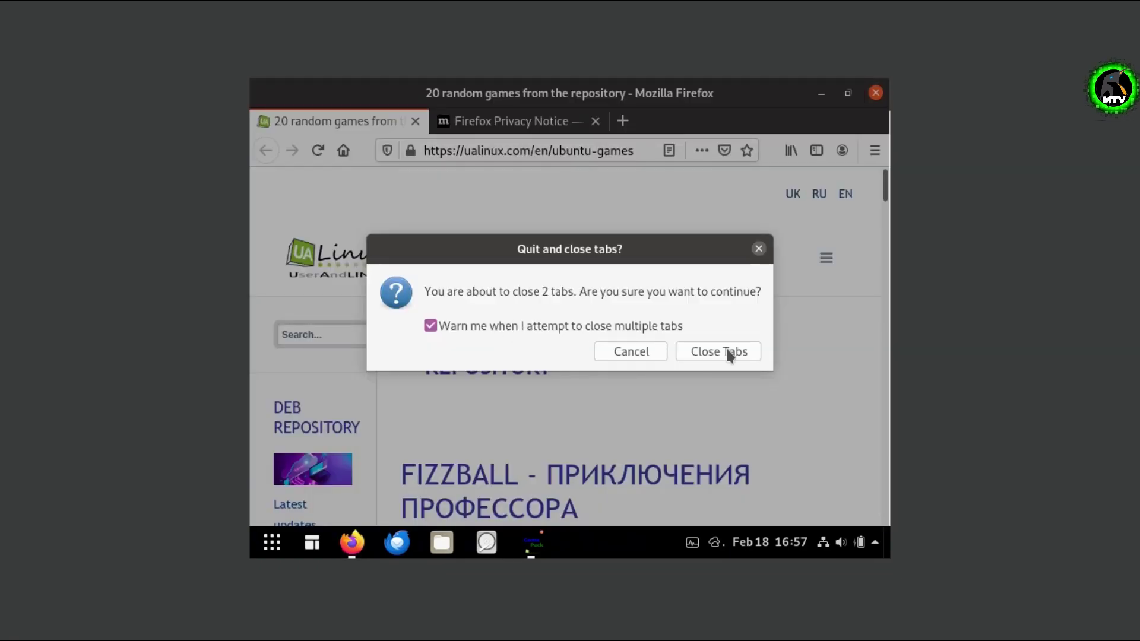
{"action": "left_click", "coordinate": [718, 351]}
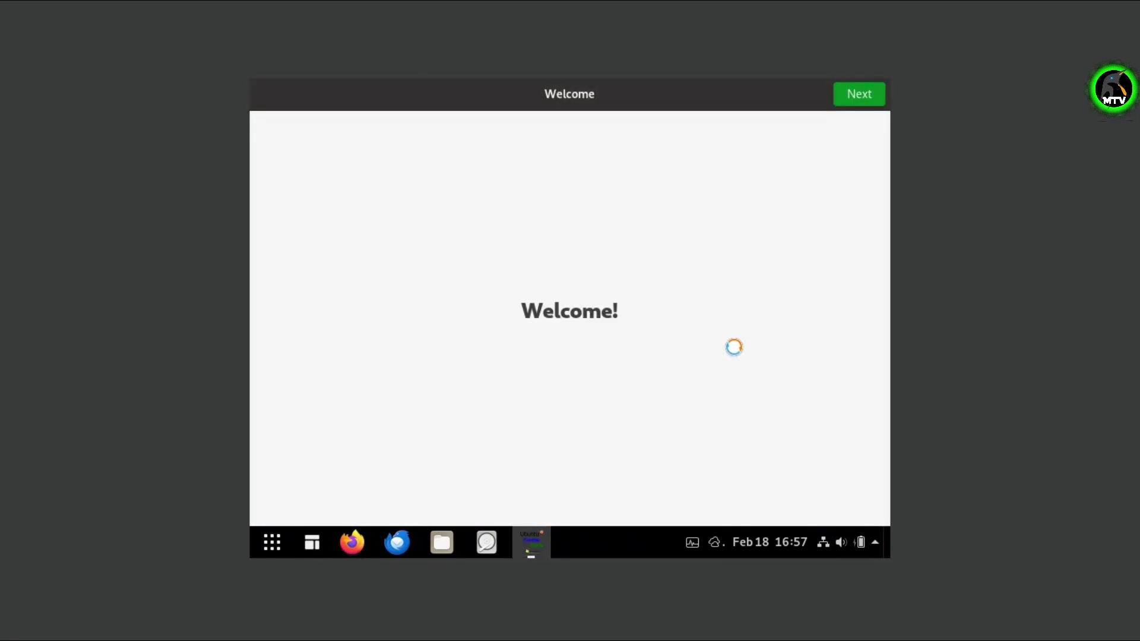
Set the resolution to 1360×768, apply and keep it, then close Settings.
{"action": "left_click", "coordinate": [817, 234]}
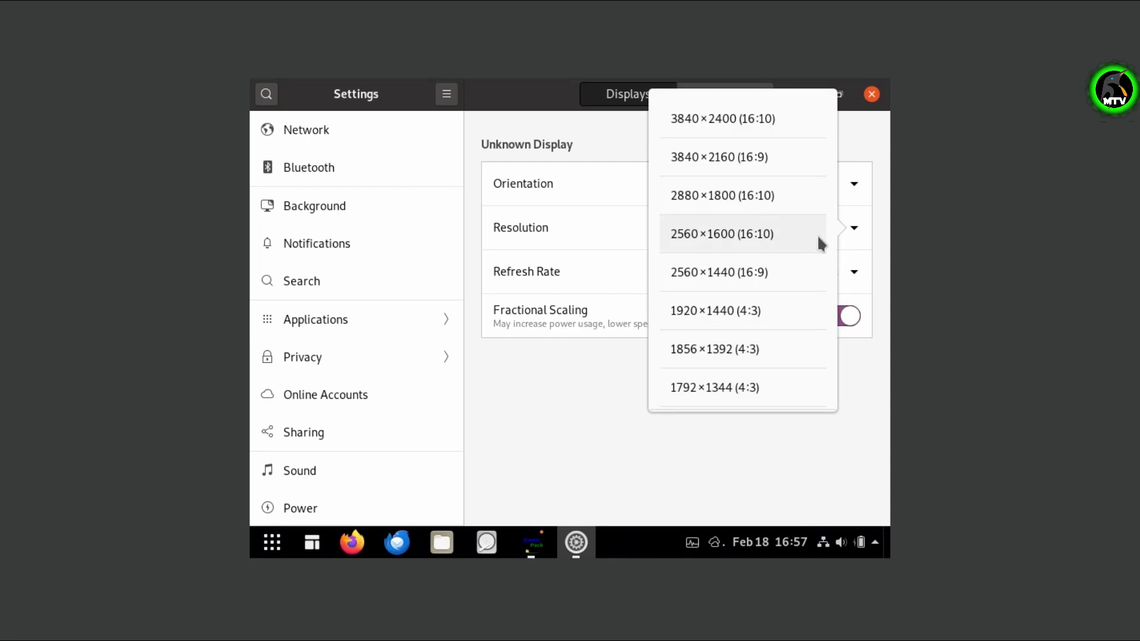
{"action": "scroll", "coordinate": [749, 342], "scroll_direction": "down", "scroll_amount": 2}
{"action": "scroll", "coordinate": [749, 342], "scroll_direction": "down", "scroll_amount": 6}
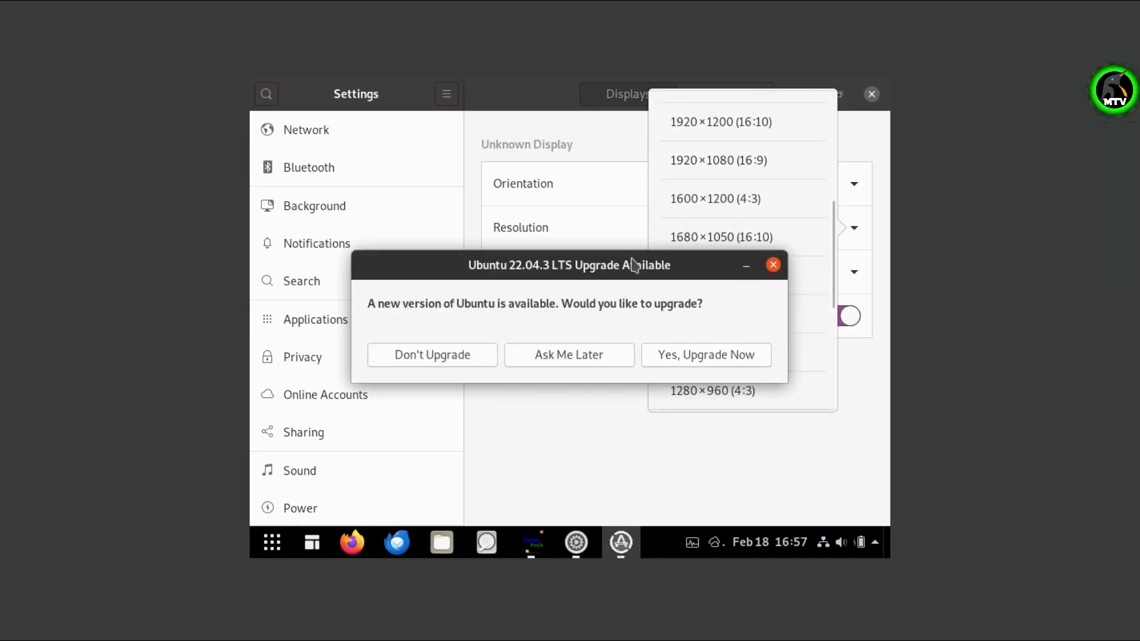
{"action": "left_click_drag", "start_coordinate": [616, 268], "coordinate": [579, 460]}
{"action": "scroll", "coordinate": [721, 350], "scroll_direction": "down", "scroll_amount": 3}
{"action": "left_click", "coordinate": [721, 346]}
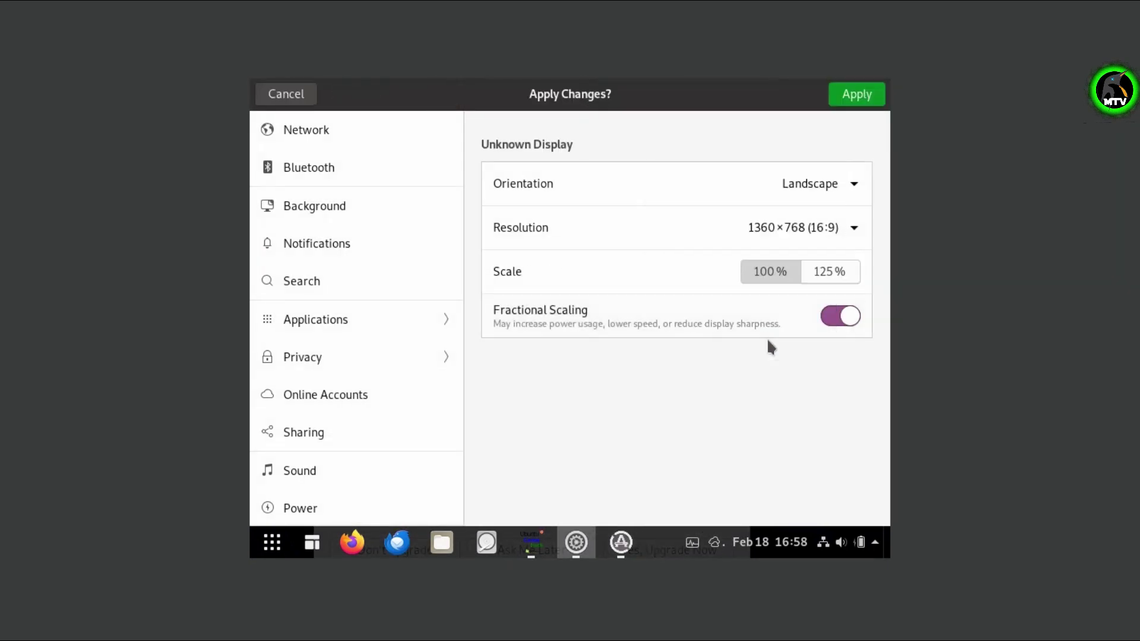
{"action": "left_click", "coordinate": [858, 100]}
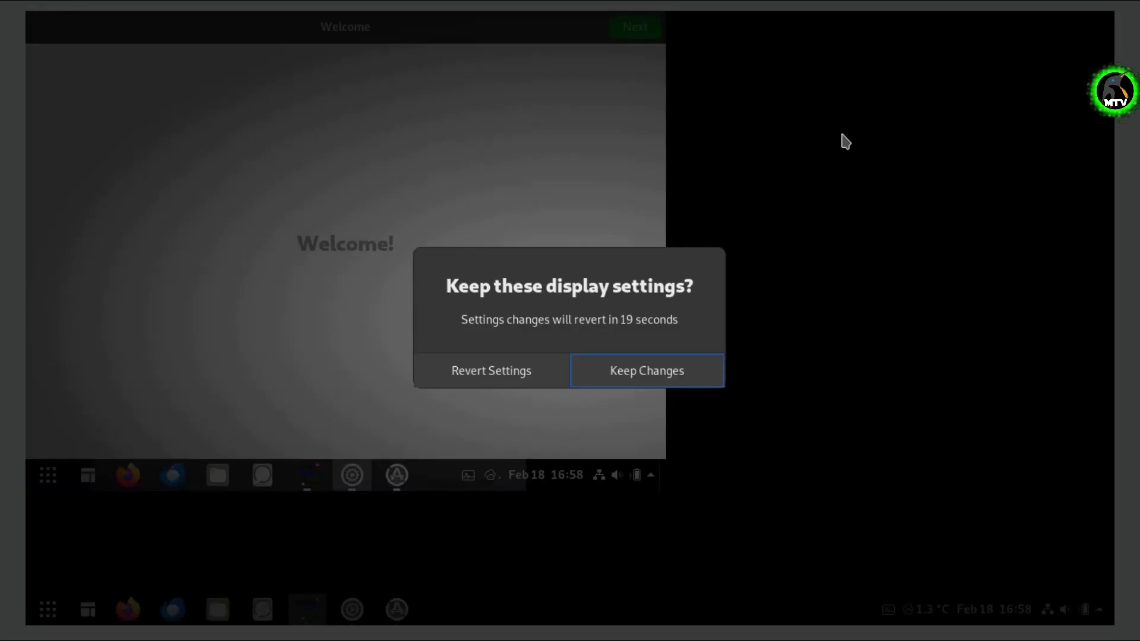
{"action": "left_click", "coordinate": [647, 373]}
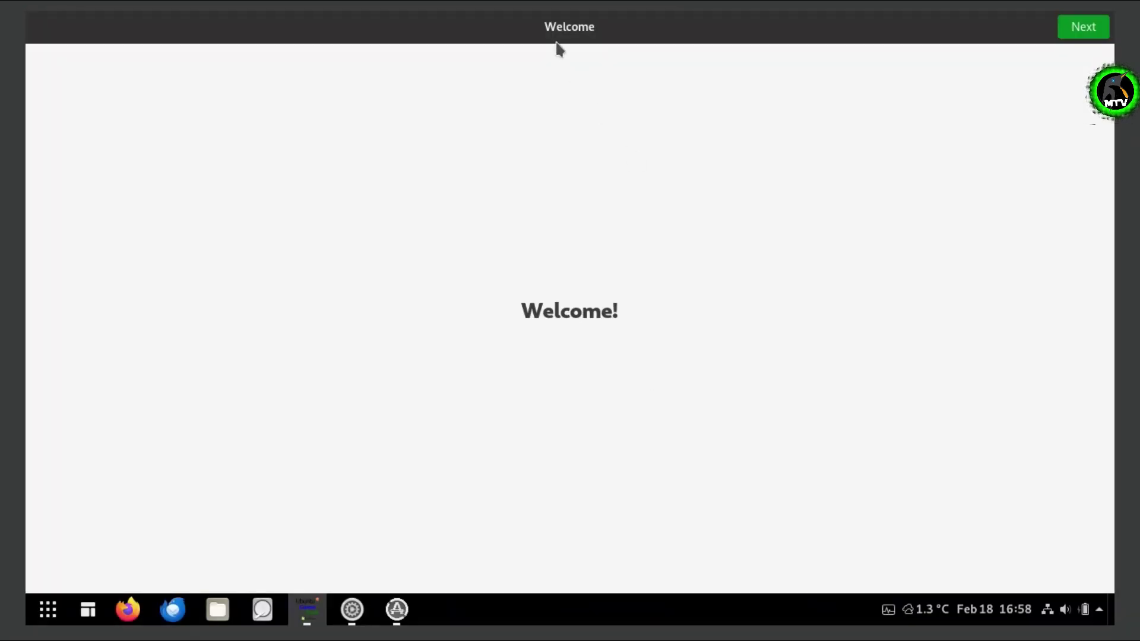
{"action": "mouse_move", "coordinate": [558, 42]}
{"action": "left_mouse_down"}
{"action": "mouse_move", "coordinate": [571, 179]}
{"action": "mouse_move", "coordinate": [566, 23]}
{"action": "left_mouse_up"}
{"action": "left_click", "coordinate": [1096, 27]}
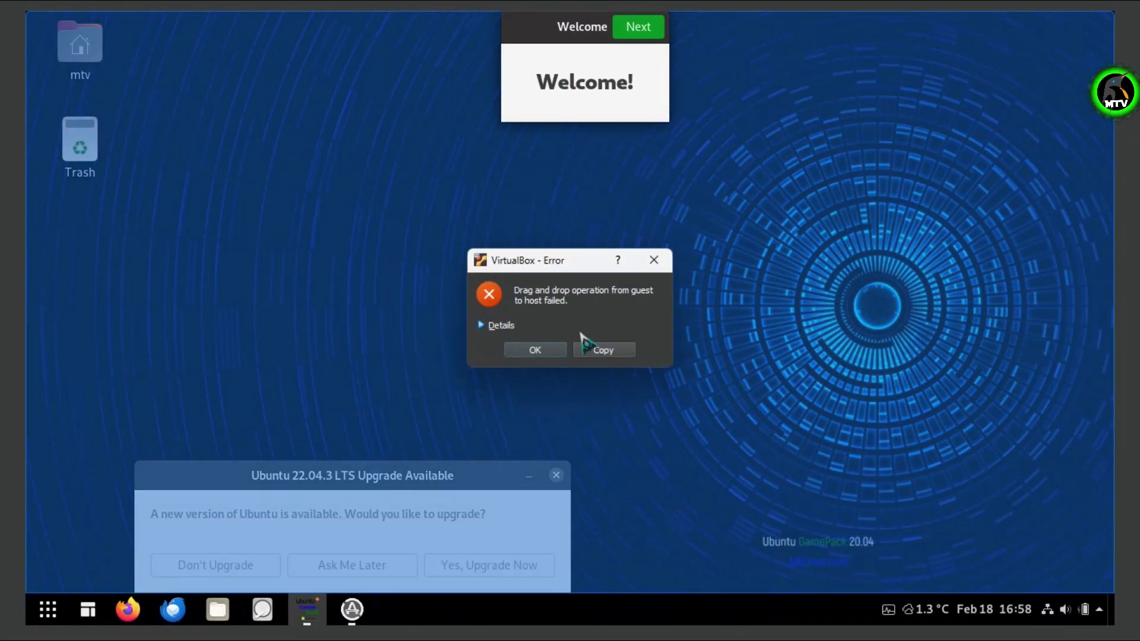
Dismiss the drag-and-drop error, finish the welcome pages, and close the Steam and 22.04.3 upgrade pop-ups.
{"action": "left_click", "coordinate": [547, 350]}
{"action": "left_click", "coordinate": [1086, 27]}
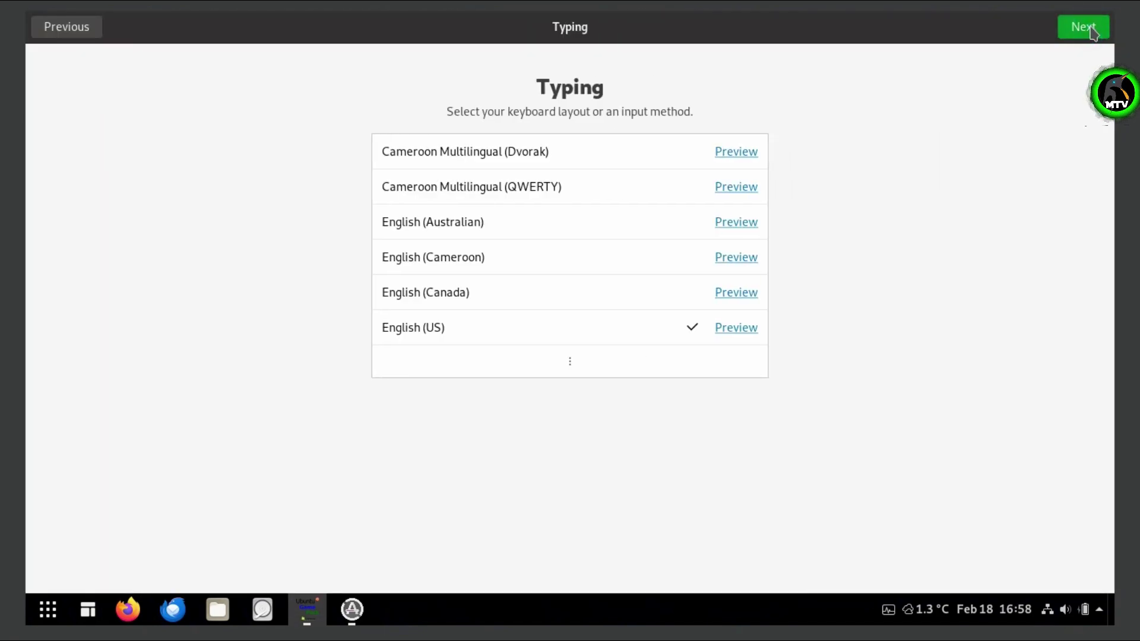
{"action": "left_click", "coordinate": [1058, 29]}
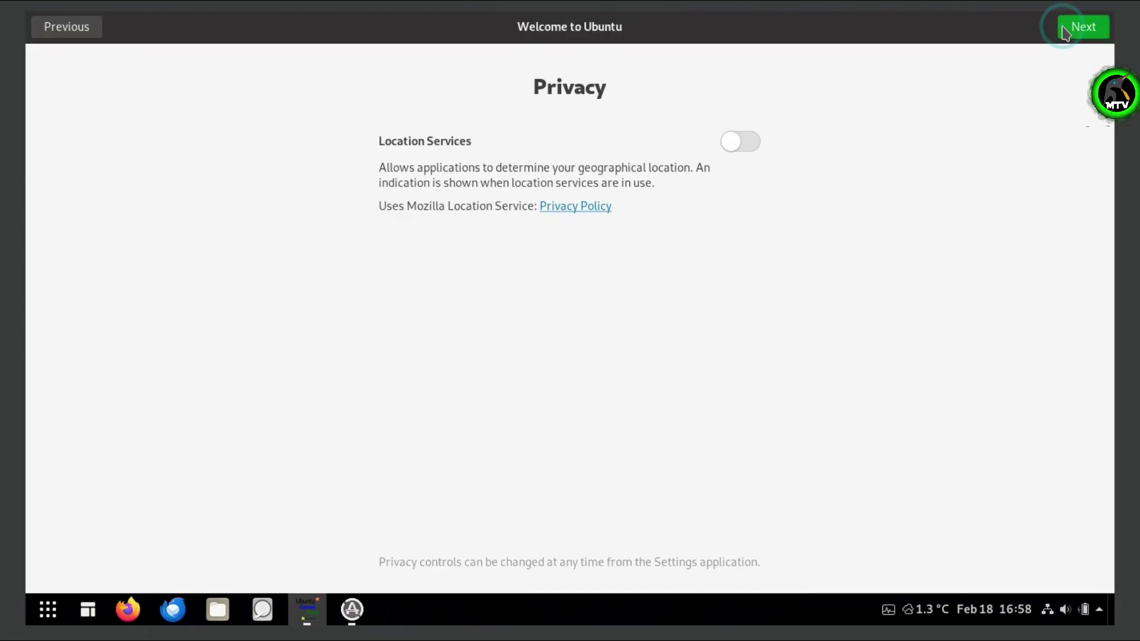
{"action": "left_click", "coordinate": [1061, 27]}
{"action": "left_click", "coordinate": [1085, 27]}
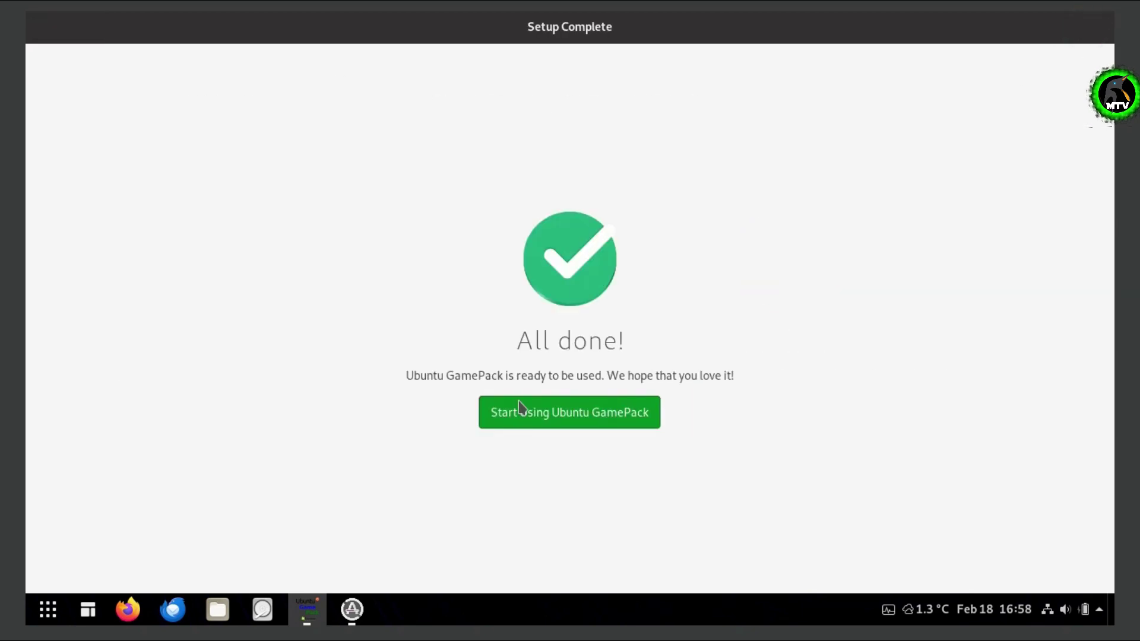
{"action": "left_click", "coordinate": [607, 423]}
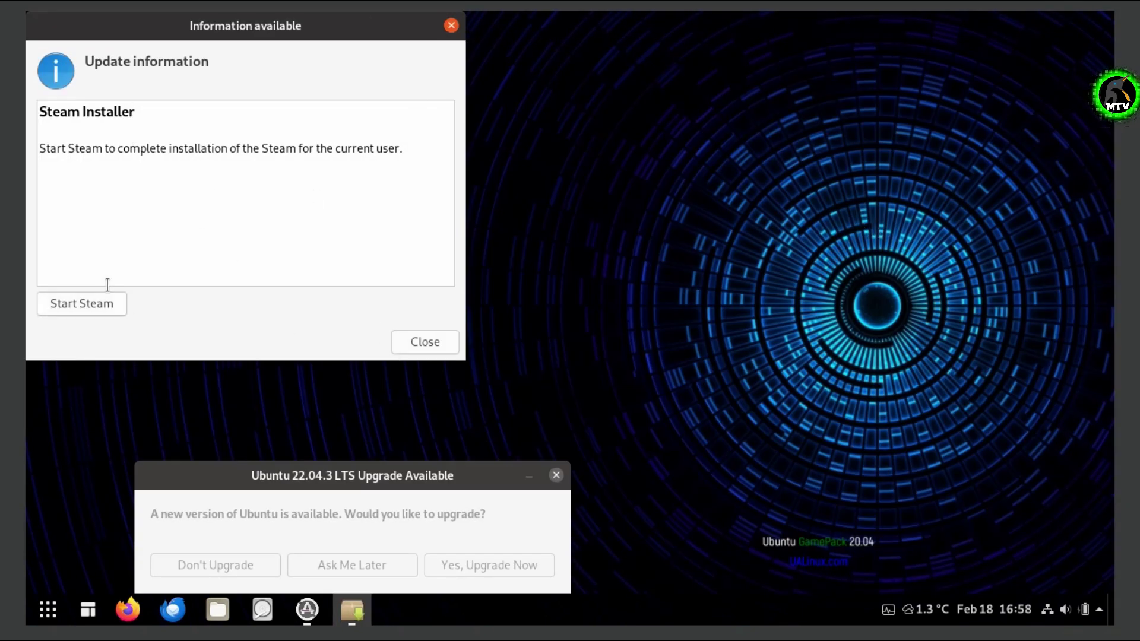
{"action": "left_click", "coordinate": [453, 26]}
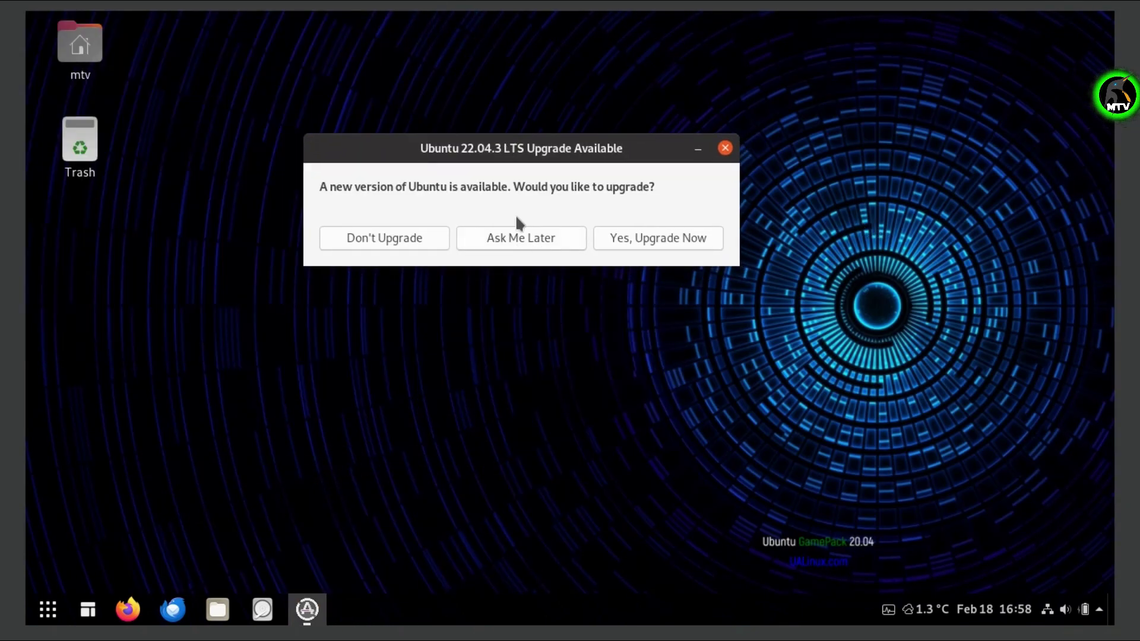
{"action": "left_click", "coordinate": [374, 245]}
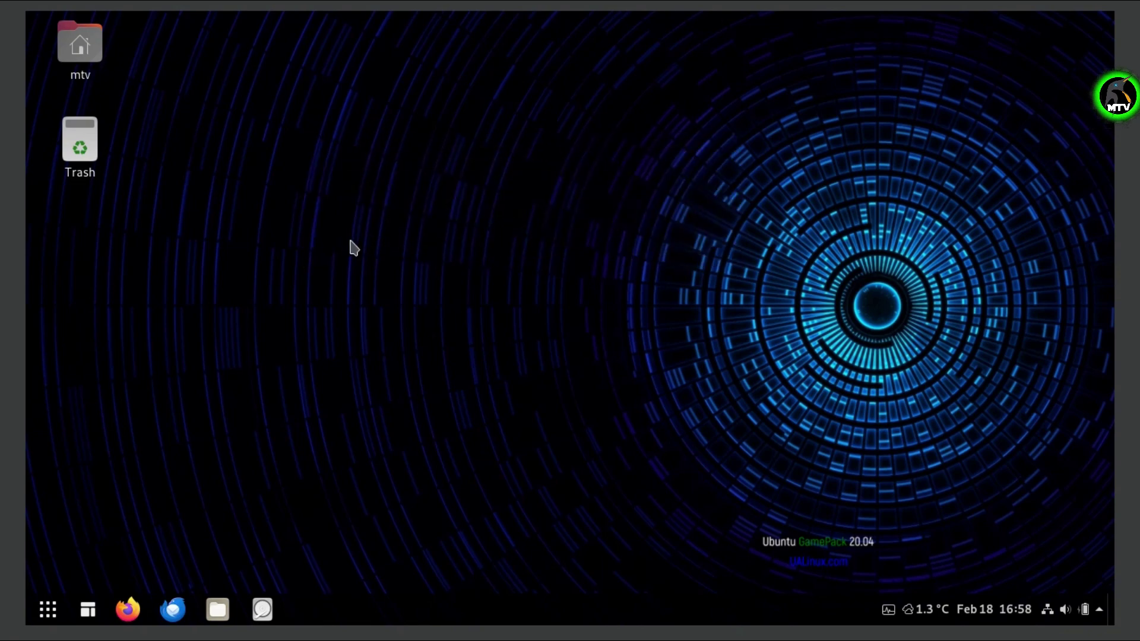
Open Show Applications and scroll through every app-grid page, ending at Xournal, XTerm and Zoom.
{"action": "left_click", "coordinate": [48, 605]}
{"action": "scroll", "coordinate": [867, 345], "scroll_direction": "down", "scroll_amount": 4}
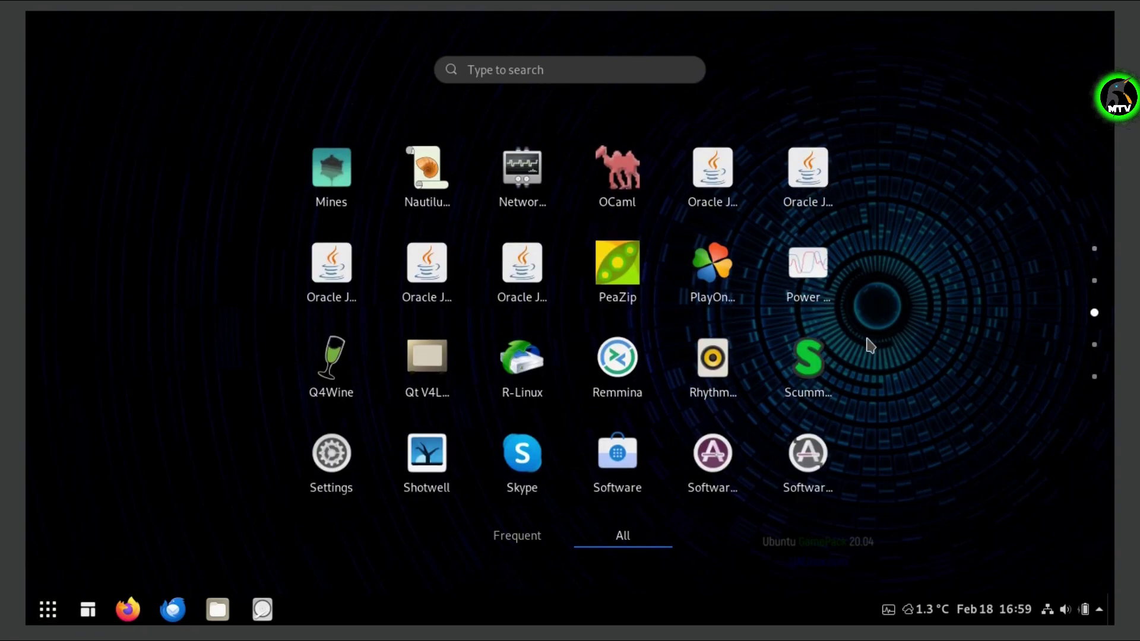
{"action": "scroll", "coordinate": [865, 347], "scroll_direction": "up", "scroll_amount": 1}
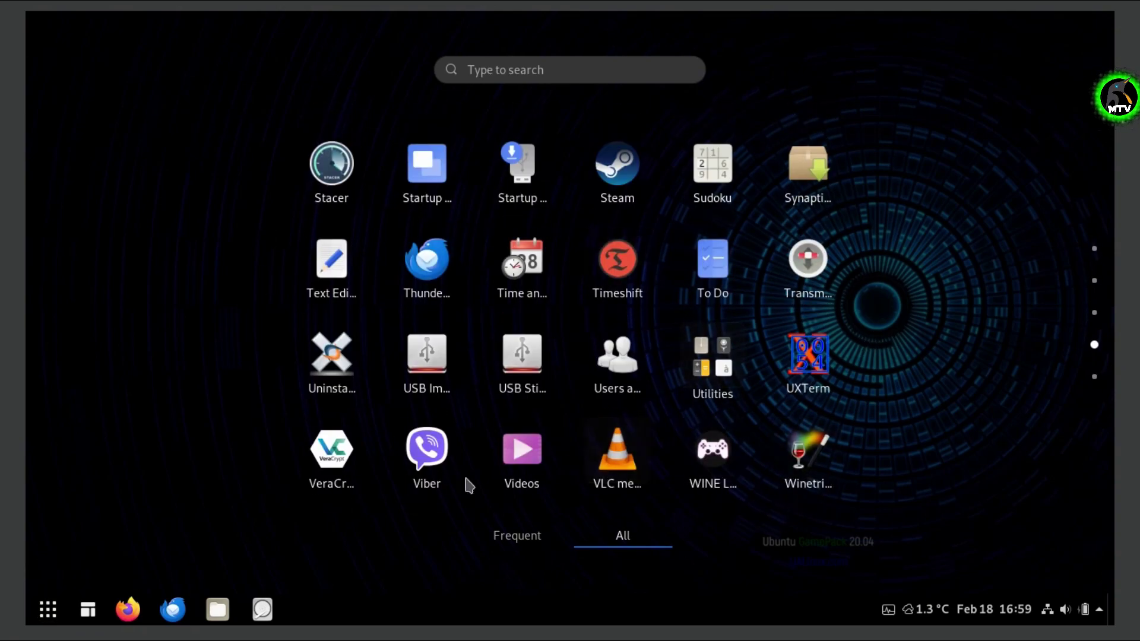
{"action": "scroll", "coordinate": [746, 262], "scroll_direction": "up", "scroll_amount": 2}
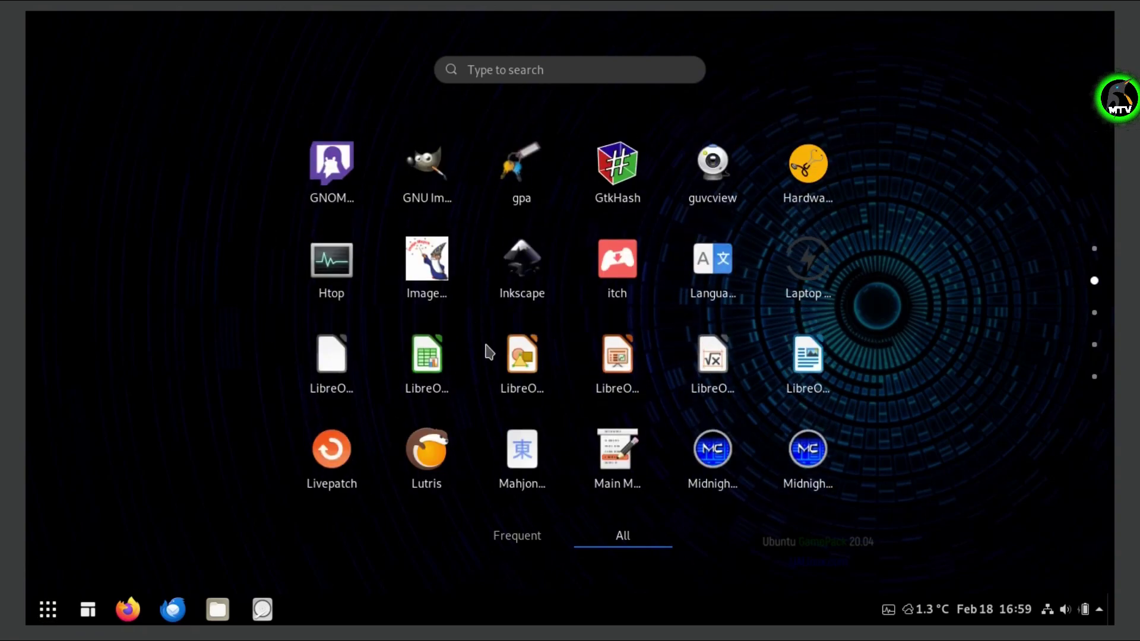
{"action": "scroll", "coordinate": [692, 412], "scroll_direction": "up", "scroll_amount": 1}
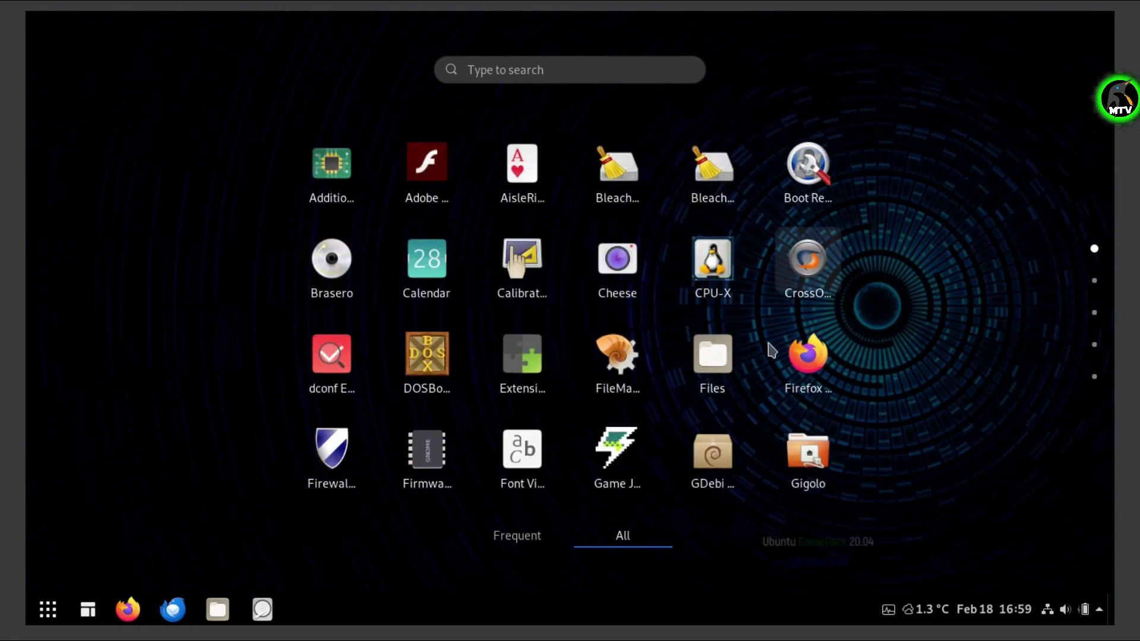
{"action": "scroll", "coordinate": [987, 355], "scroll_direction": "down", "scroll_amount": 2}
{"action": "scroll", "coordinate": [987, 355], "scroll_direction": "down", "scroll_amount": 2}
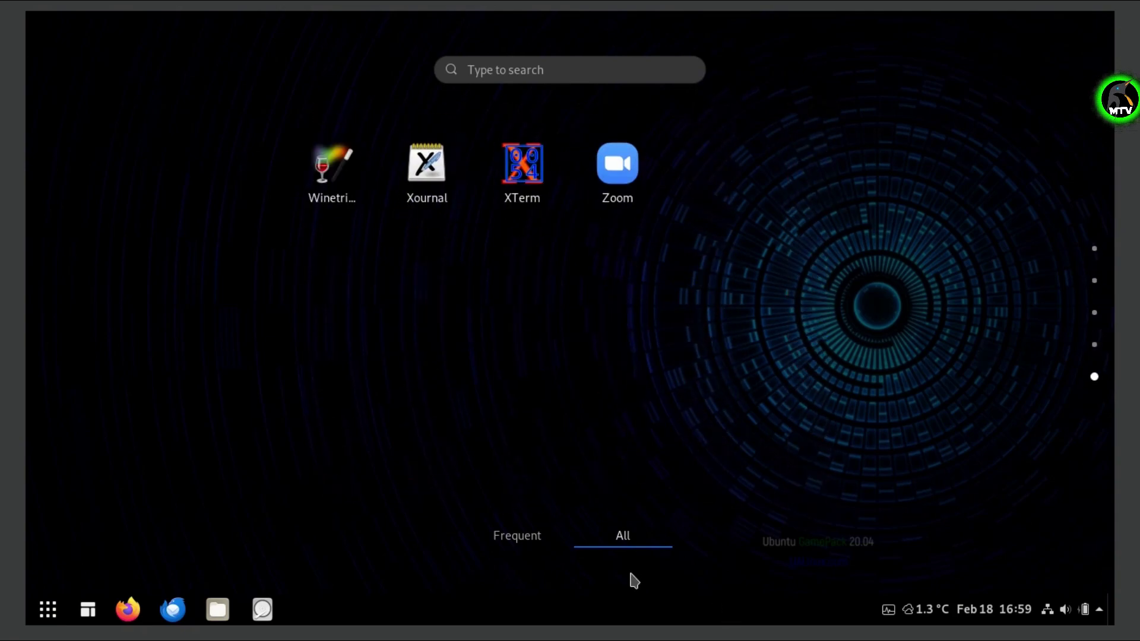